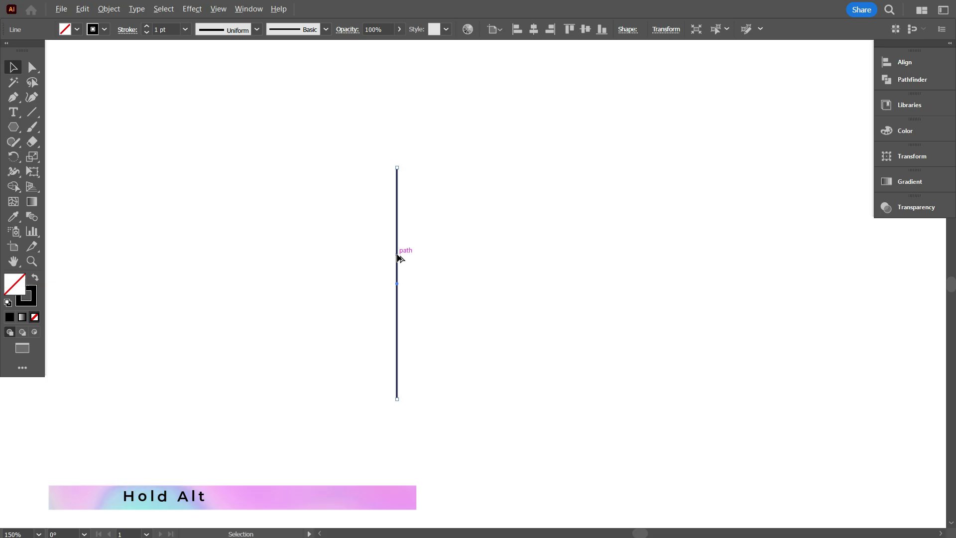
- Duplicate the vertical line sideways and repeat the copy twice to make four evenly spaced parallel lines
drag(398, 257, 420, 257)
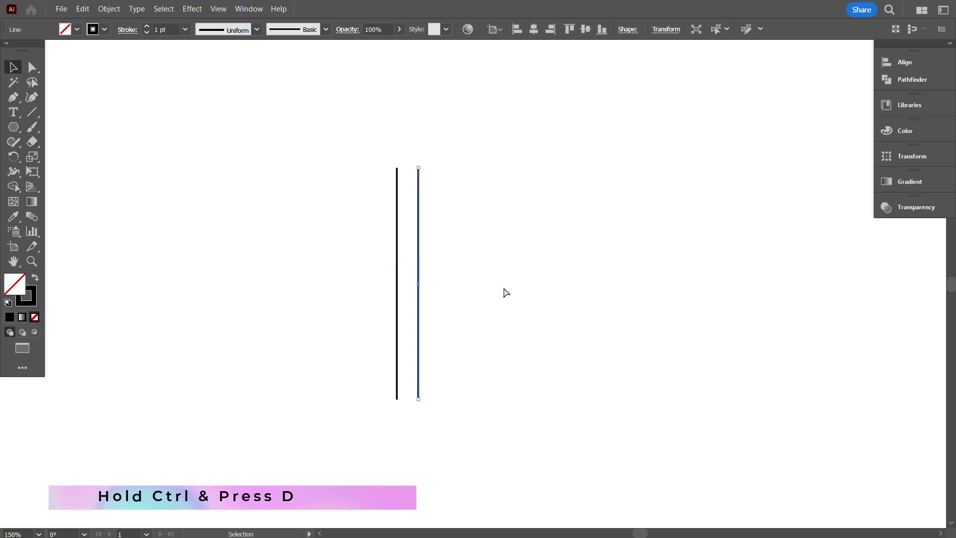
key(ctrl+d)
key(ctrl+d)
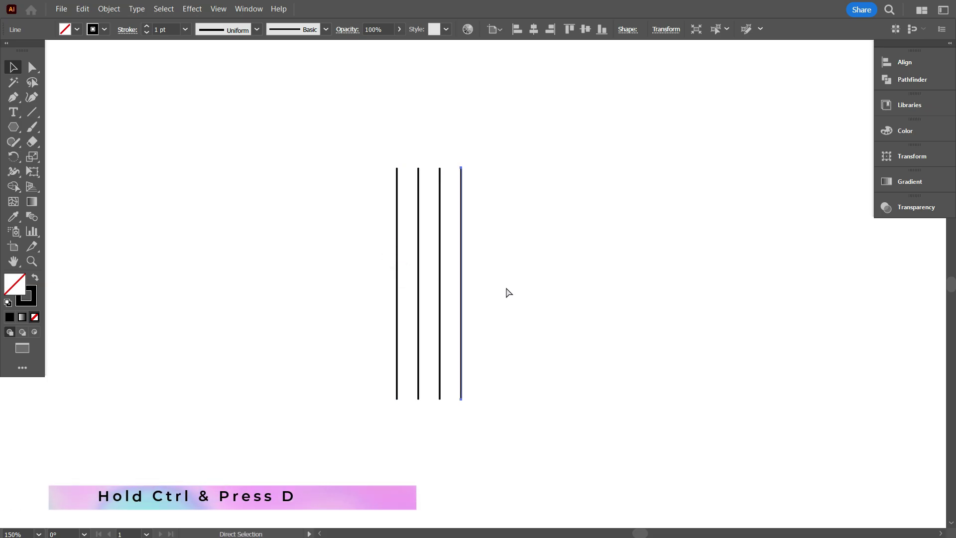
click(546, 309)
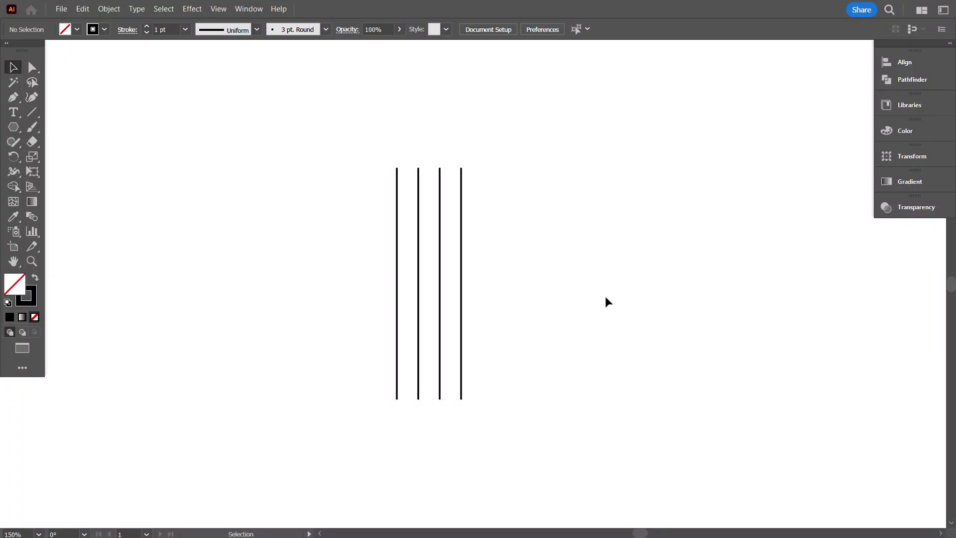
- Copy all four vertical lines in place and rotate the copies 90° to form a crossing grid
drag(607, 297, 320, 210)
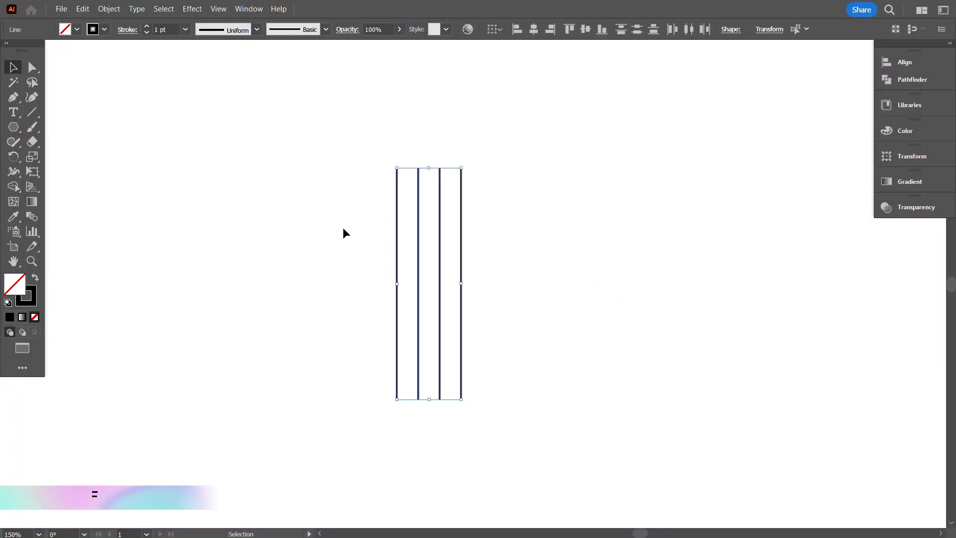
key(ctrl+c)
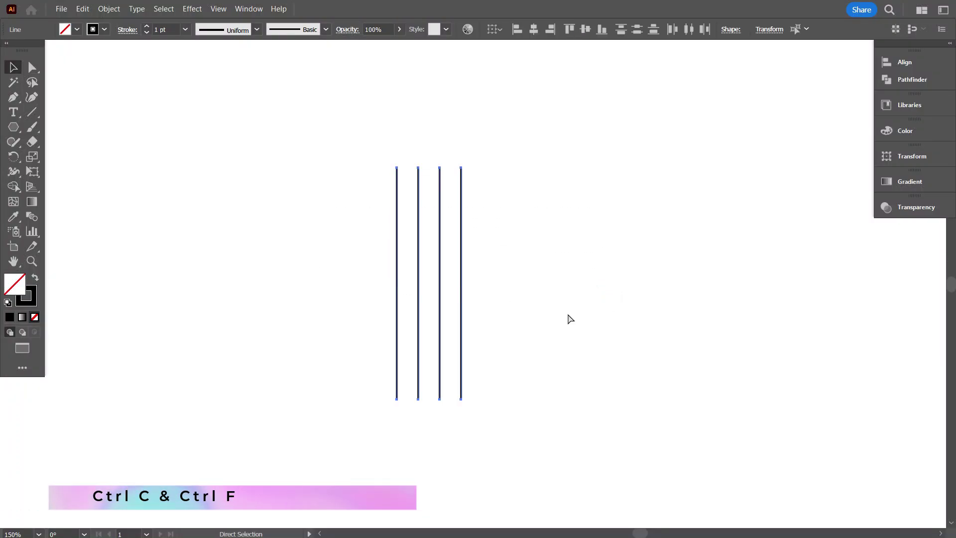
key(ctrl+f)
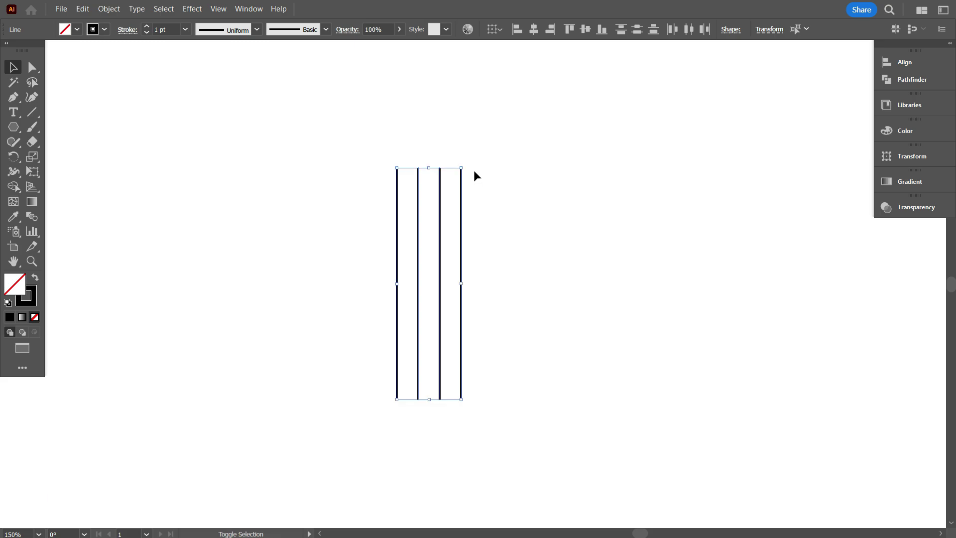
drag(467, 166, 541, 331)
scroll(325, 324, up, 1)
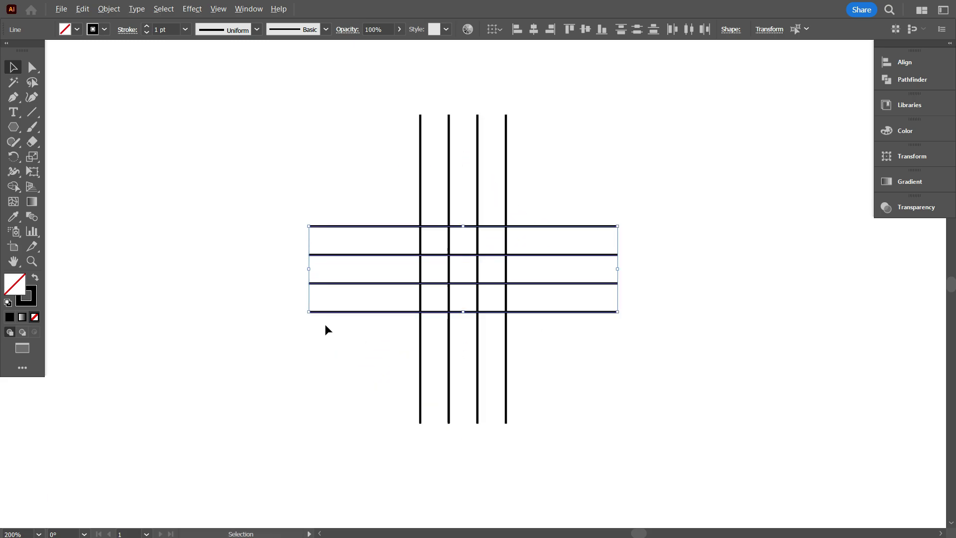
click(321, 346)
scroll(334, 350, down, 1)
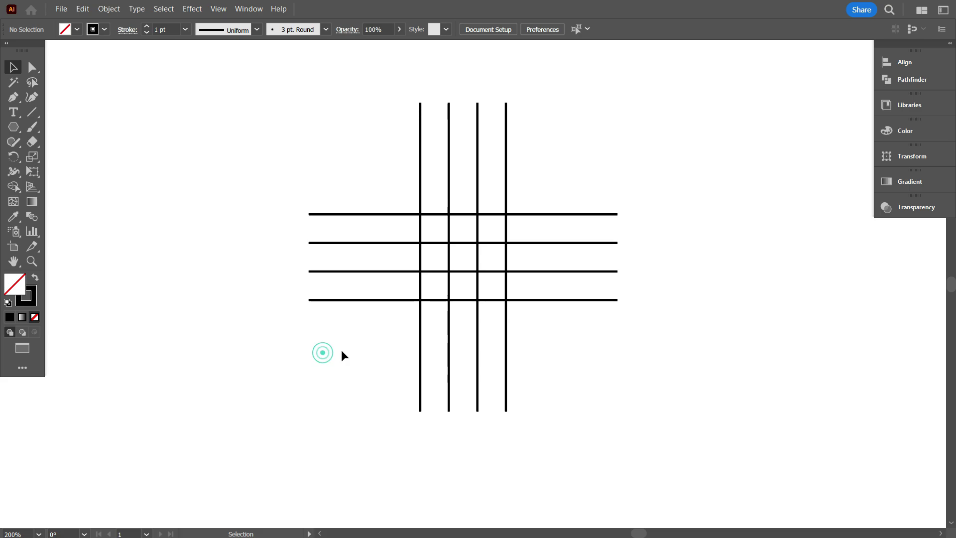
- Draw two nested upright rectangles with the Rectangle tool, one three grid columns wide and one on the middle column, sharing a bottom edge
scroll(342, 349, up, 1)
scroll(423, 348, up, 1)
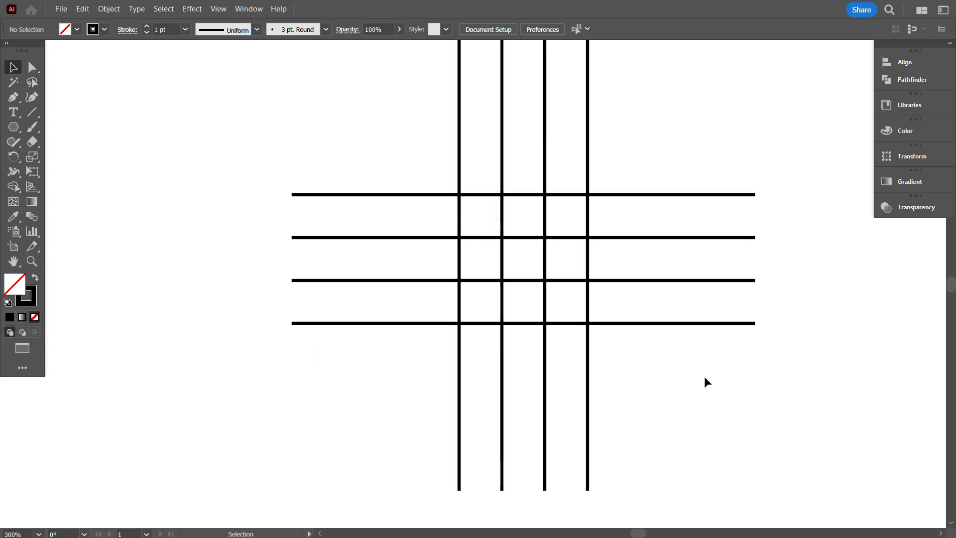
drag(689, 376, 628, 377)
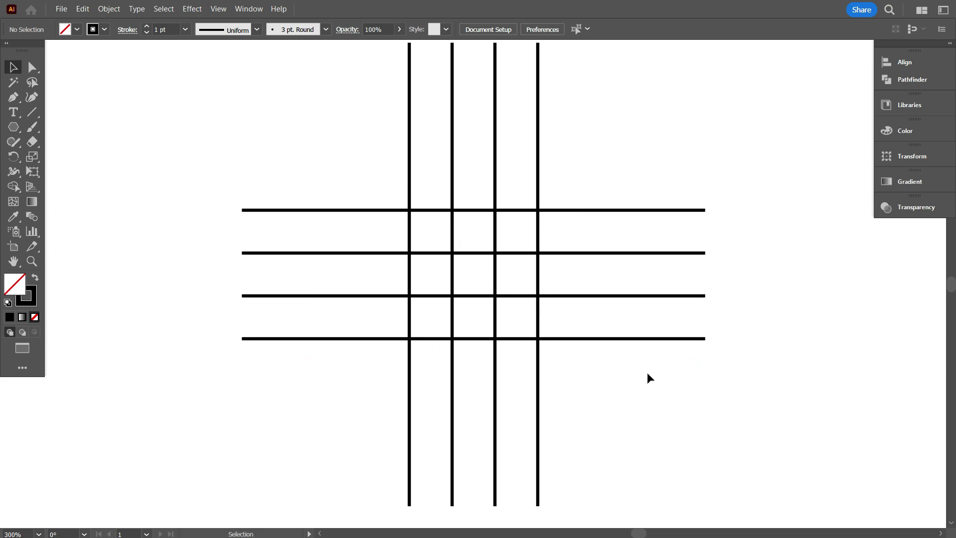
drag(14, 127, 60, 127)
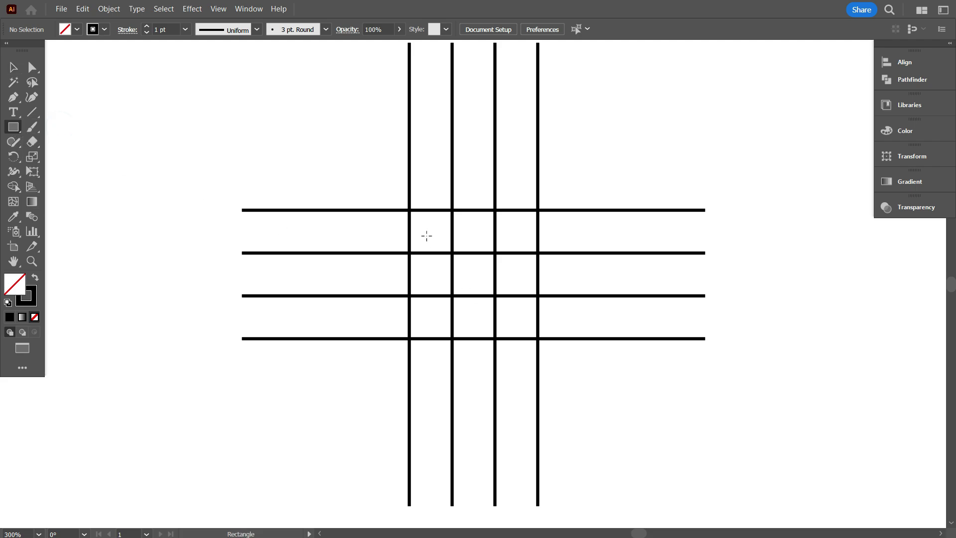
drag(409, 211, 538, 448)
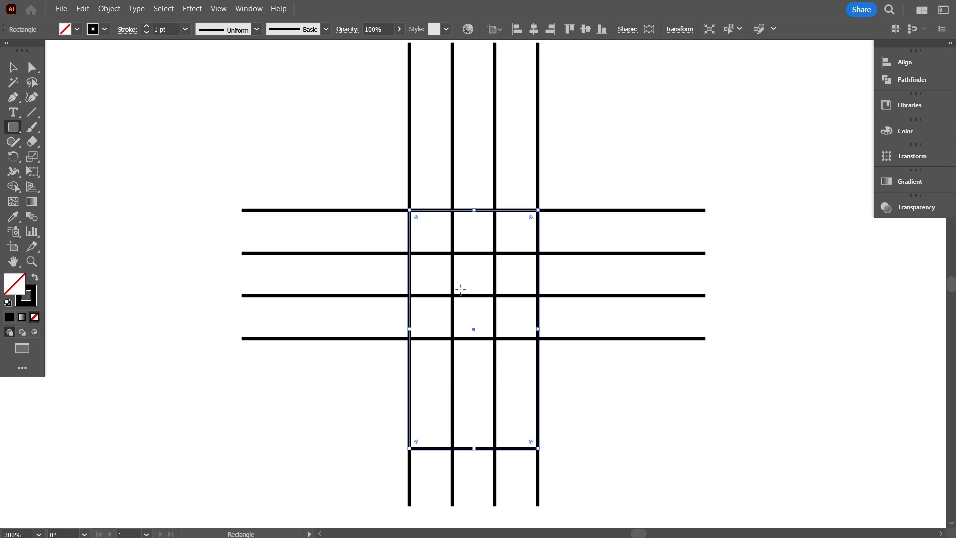
drag(452, 254, 496, 448)
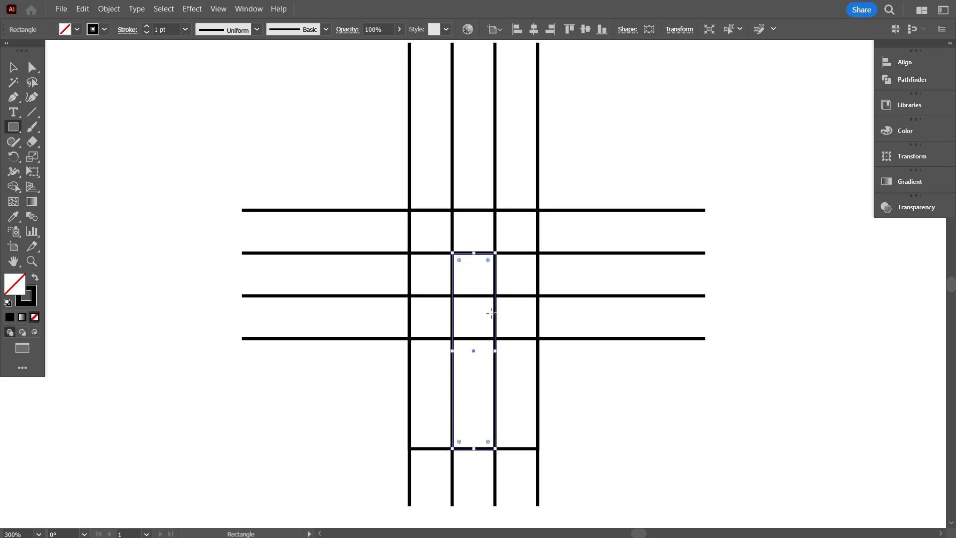
scroll(130, 134, down, 2)
- Delete all the horizontal and vertical grid lines, keeping only the two nested rectangles
click(9, 64)
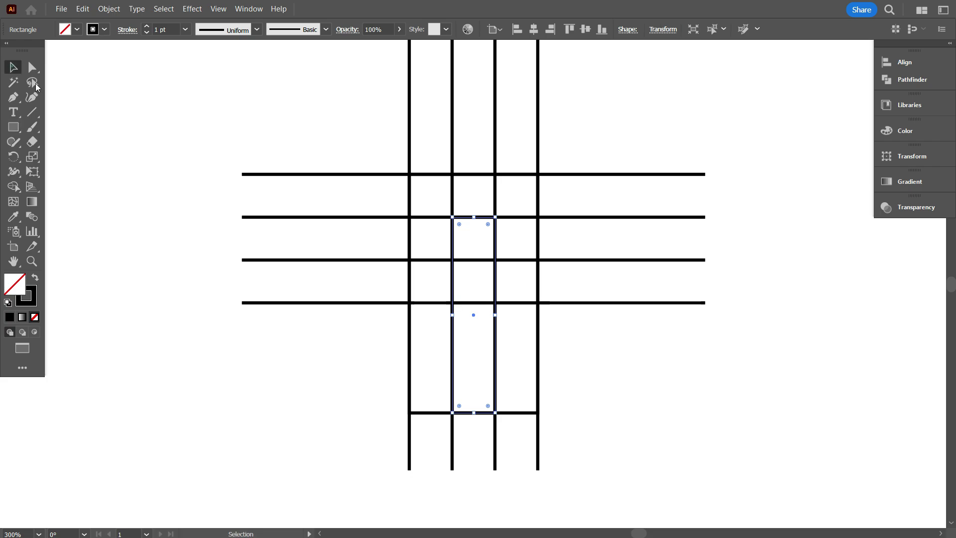
click(139, 149)
drag(260, 147, 327, 407)
scroll(324, 402, up, 1)
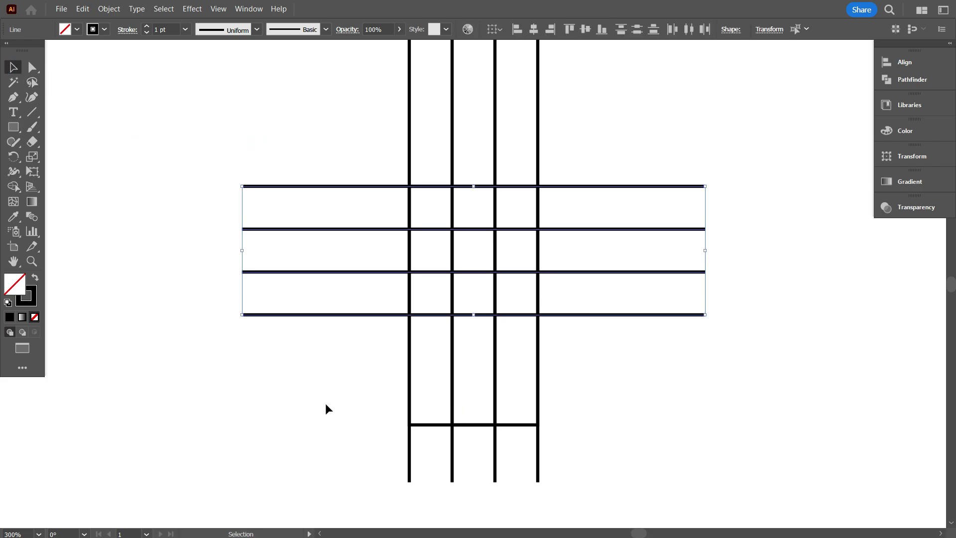
key(Delete)
scroll(545, 150, up, 2)
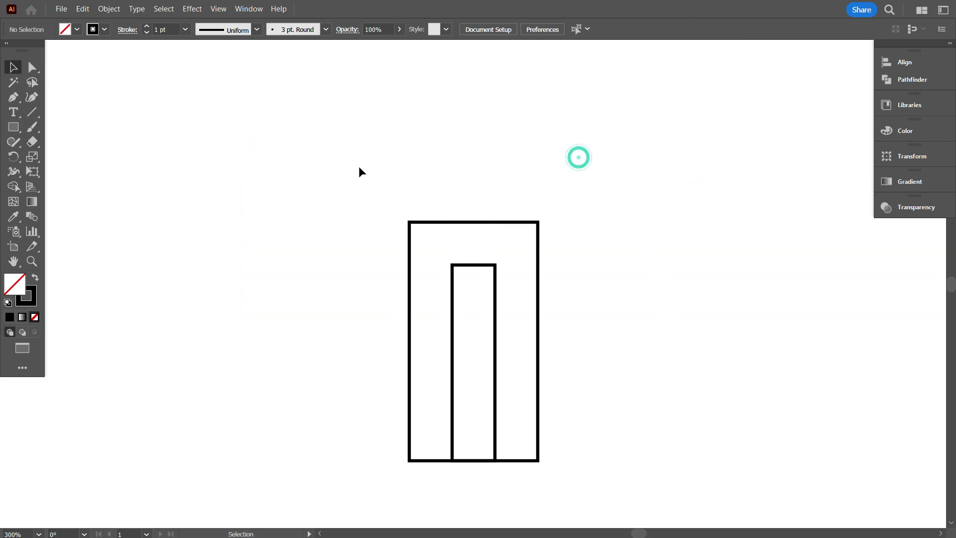
scroll(384, 241, down, 1)
scroll(388, 259, down, 1)
scroll(388, 259, down, 2)
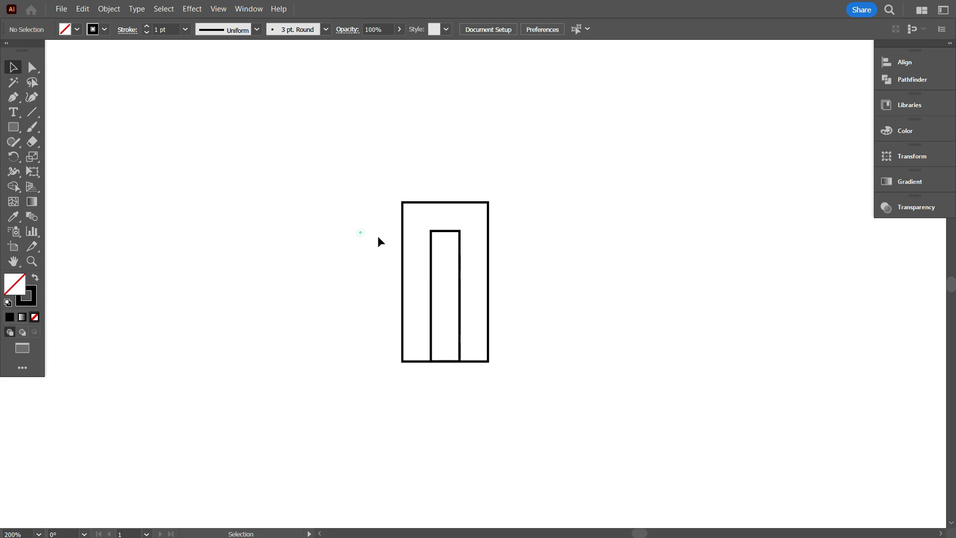
- Round the two upper corners of the outer rectangle to their maximum radius to form an arch
scroll(358, 231, up, 1)
drag(483, 136, 525, 203)
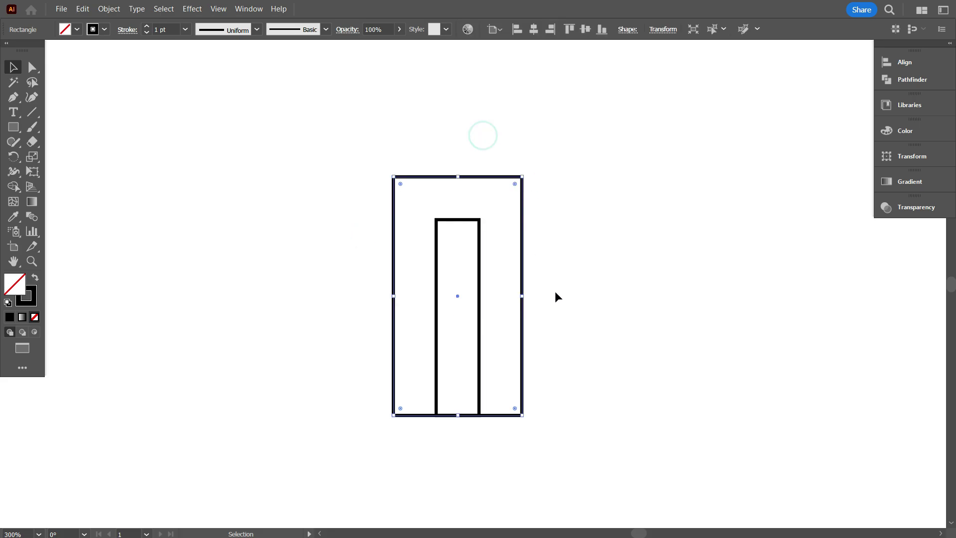
click(401, 183)
drag(514, 185, 487, 379)
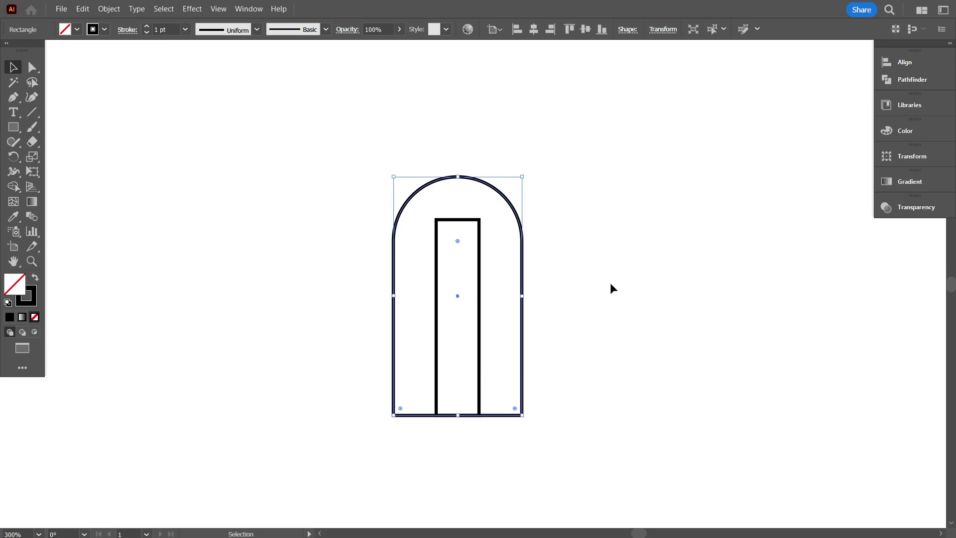
click(611, 282)
- Round the two upper corners of the inner rectangle fully to match the outer arch
click(481, 289)
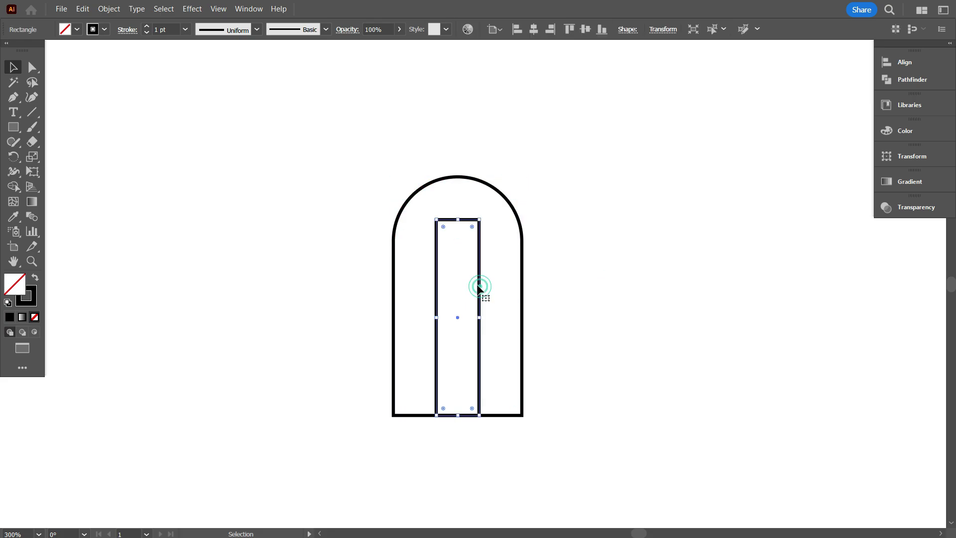
click(442, 227)
drag(473, 229, 449, 377)
click(312, 273)
scroll(319, 269, down, 1)
scroll(363, 279, down, 2)
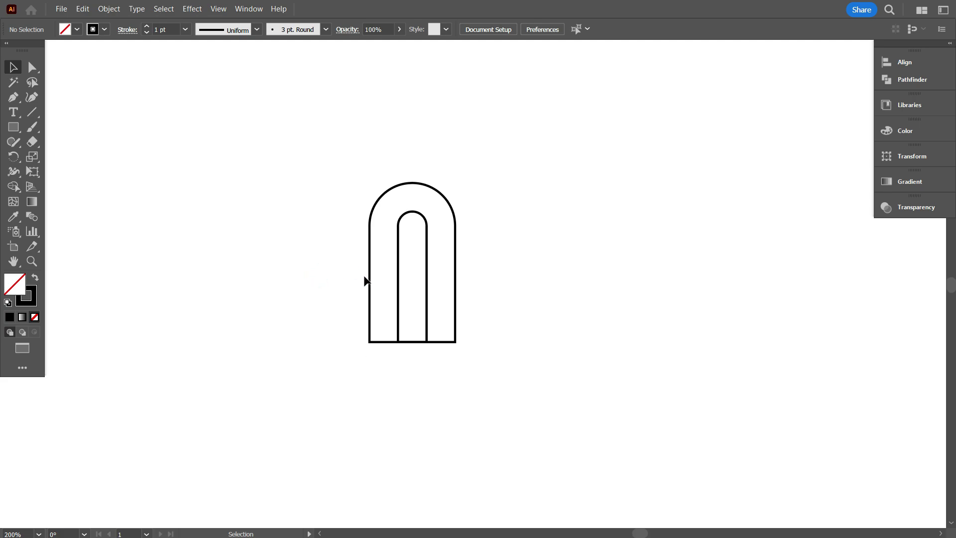
scroll(399, 308, up, 2)
click(472, 370)
scroll(473, 393, up, 1)
scroll(399, 322, down, 2)
scroll(332, 282, up, 1)
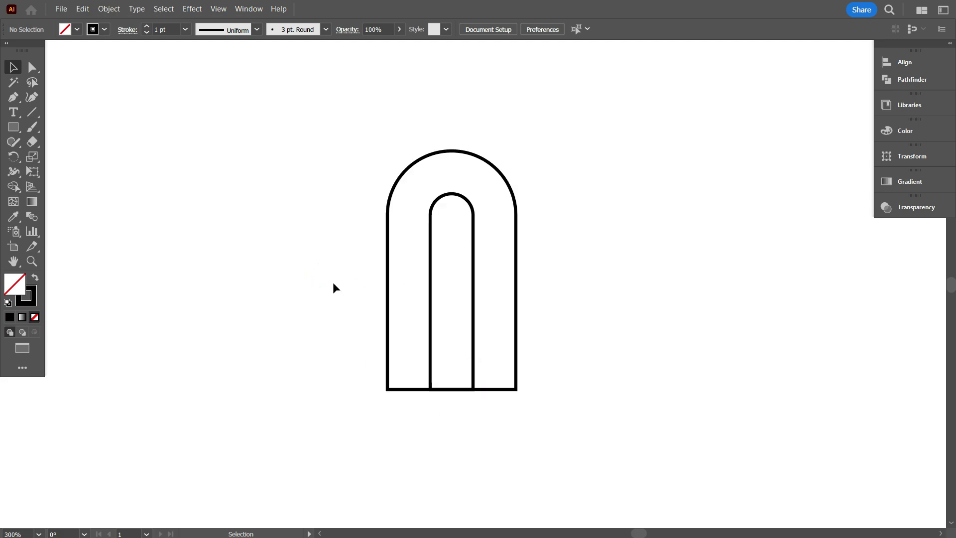
scroll(344, 294, up, 2)
- Select both arch shapes and group them
scroll(408, 349, down, 1)
scroll(379, 334, down, 1)
drag(313, 238, 473, 374)
right_click(518, 216)
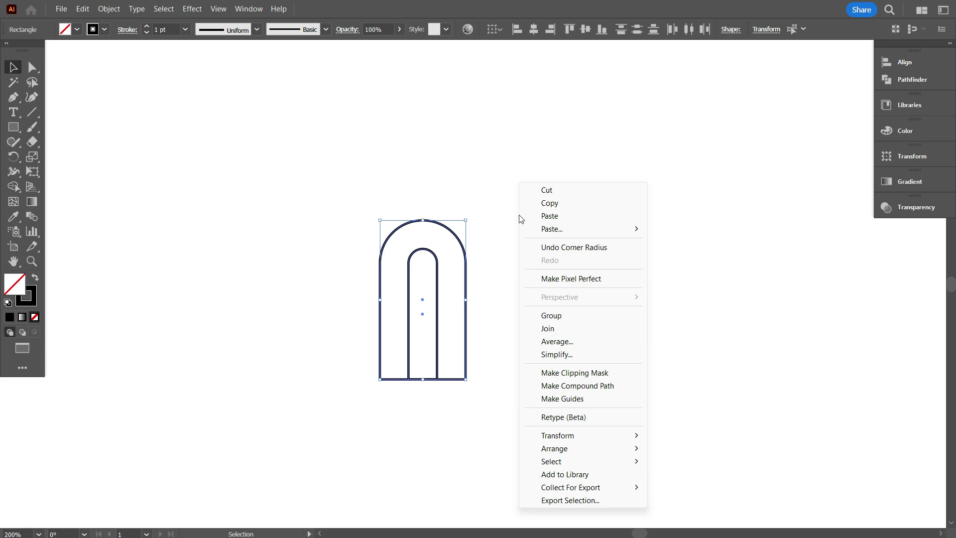
click(547, 314)
click(545, 311)
- Move the arch group to the left to free the middle of the canvas, and deselect it
click(465, 321)
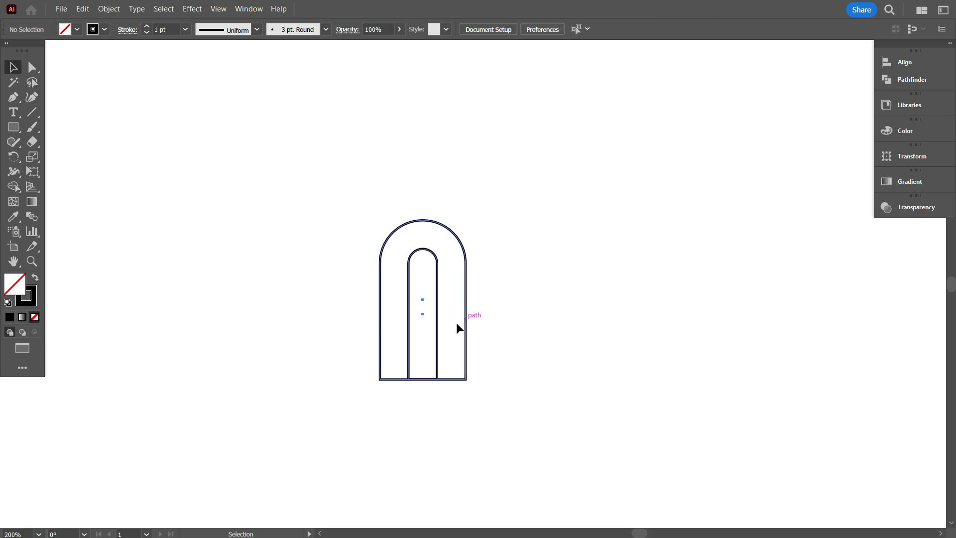
drag(465, 321, 304, 316)
click(448, 279)
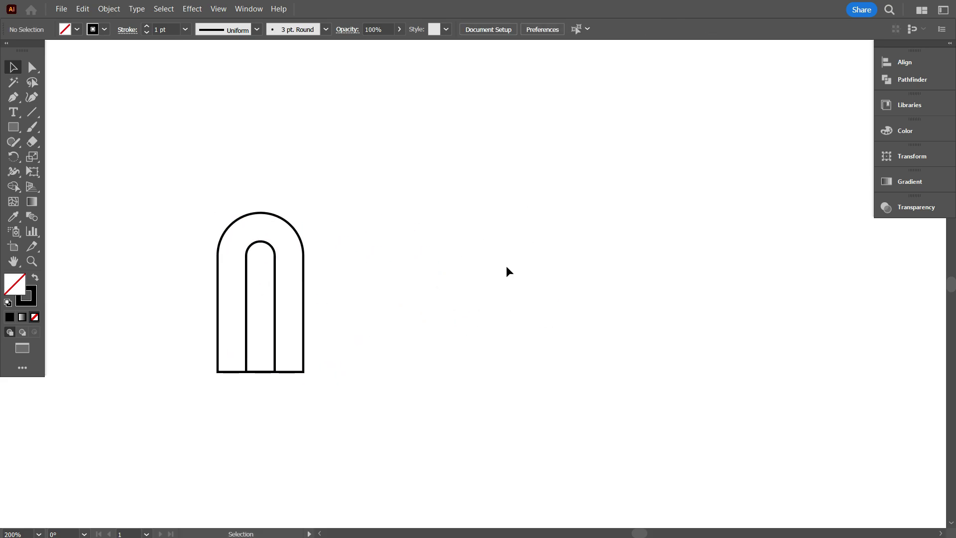
- Show the rulers and place a vertical and a horizontal guide crossing in the empty area beside the arch
key(ctrl+r)
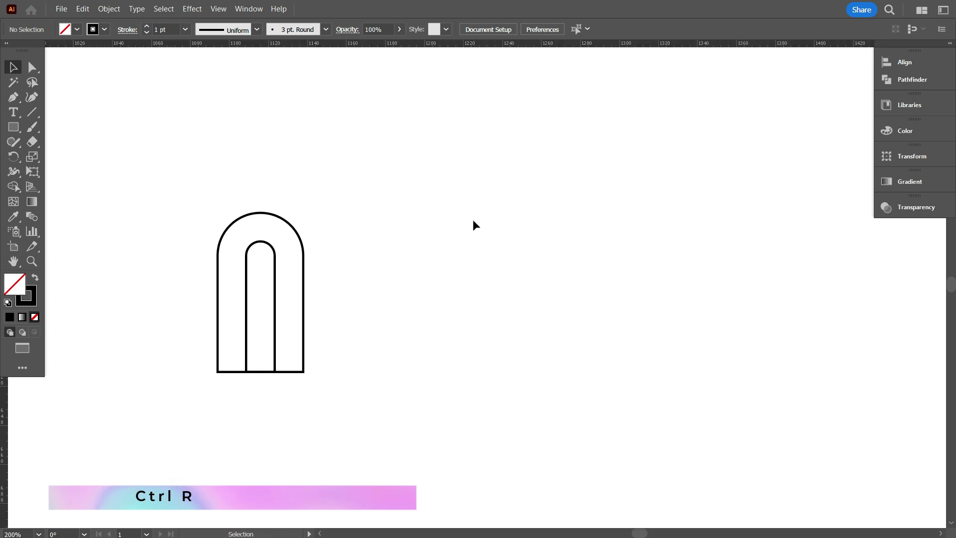
drag(5, 427, 479, 316)
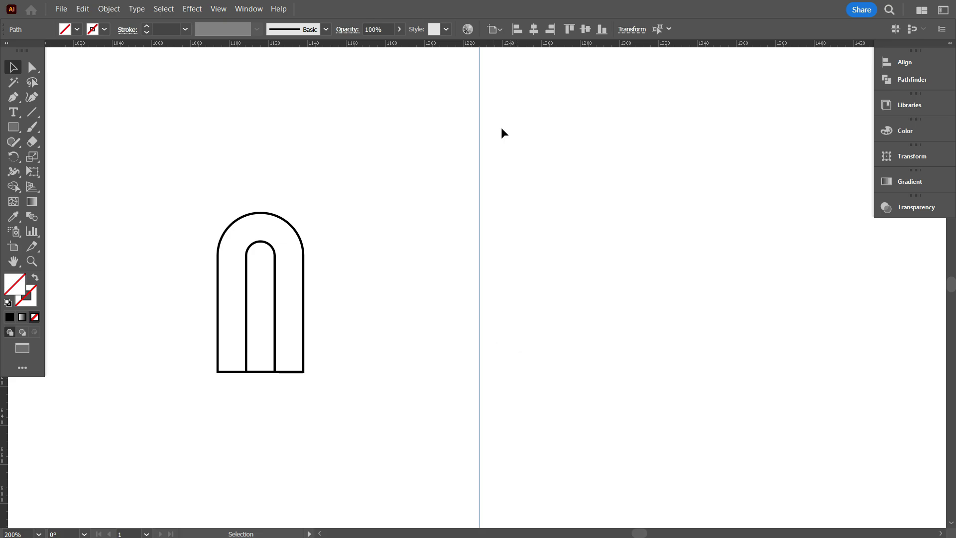
drag(511, 47, 479, 277)
click(506, 309)
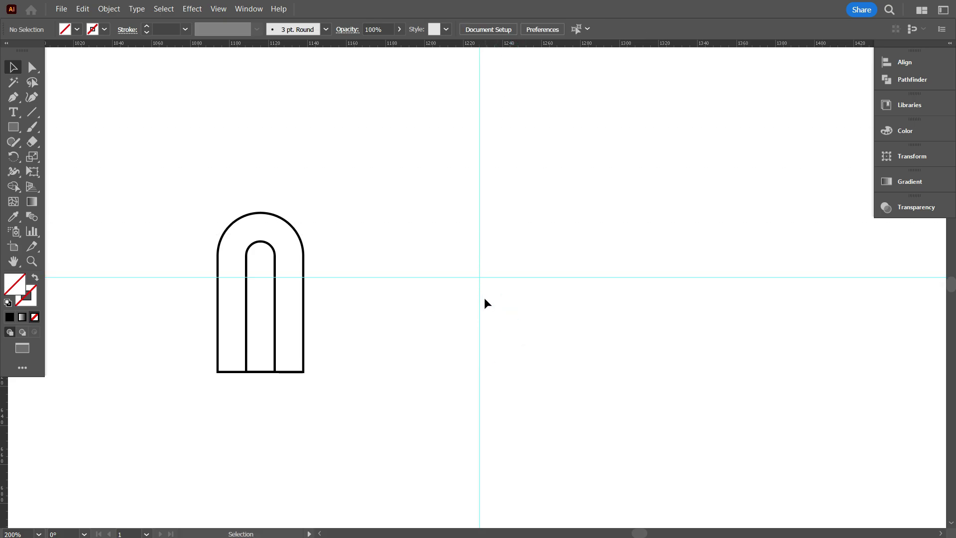
- Select both crossing guides and lock them
scroll(485, 299, up, 1)
drag(443, 225, 525, 330)
key(ctrl+2)
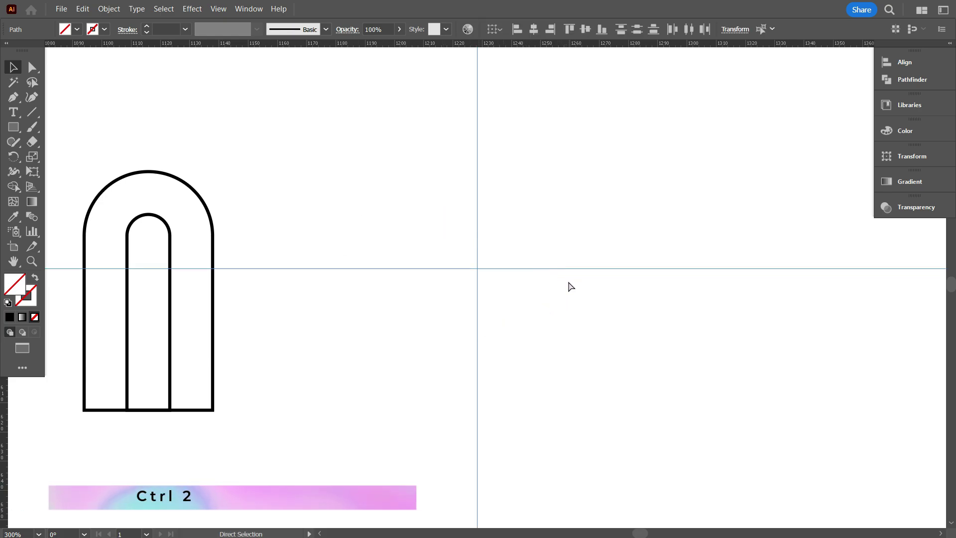
click(435, 211)
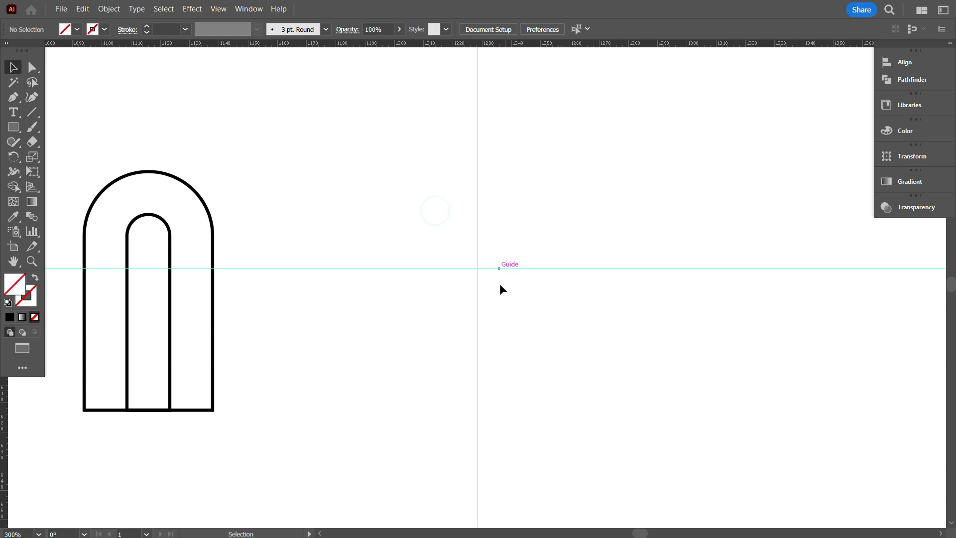
- Move the arch group so its upper-right bounding corner sits at the intersection of the two guides, and deselect it
scroll(457, 277, down, 1)
scroll(454, 277, down, 1)
click(395, 292)
drag(295, 255, 466, 315)
scroll(471, 286, up, 2)
click(473, 291)
scroll(495, 239, down, 1)
scroll(489, 248, down, 1)
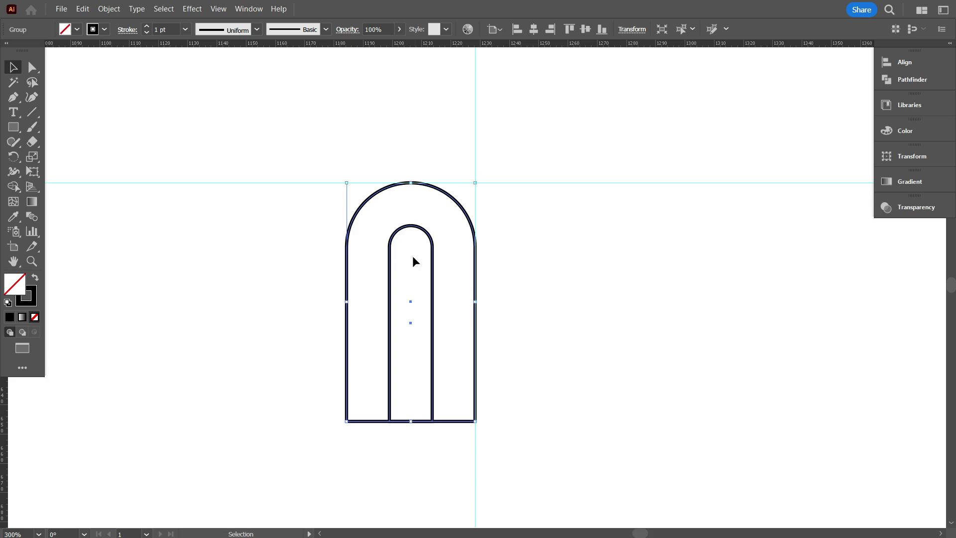
scroll(477, 250, down, 1)
scroll(506, 261, up, 1)
scroll(528, 293, up, 1)
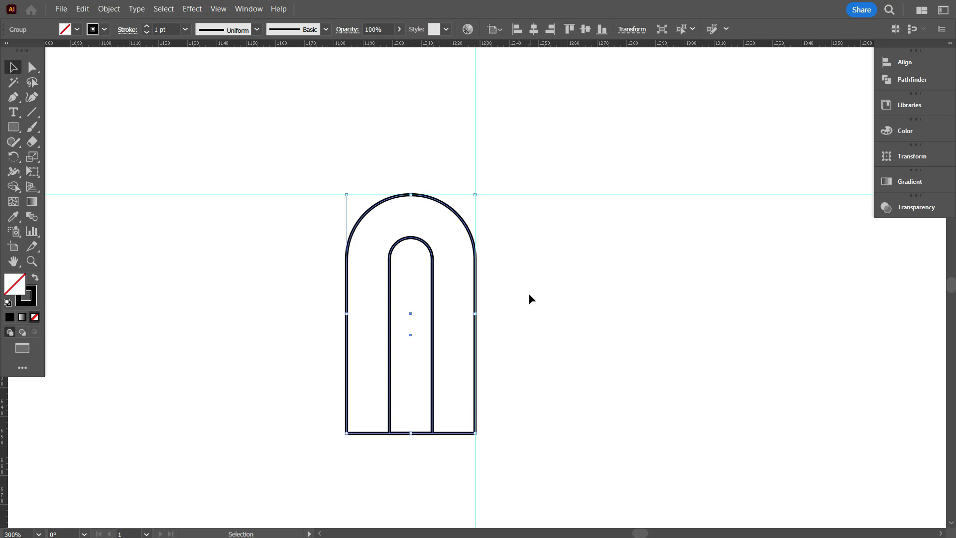
click(529, 295)
scroll(441, 273, down, 1)
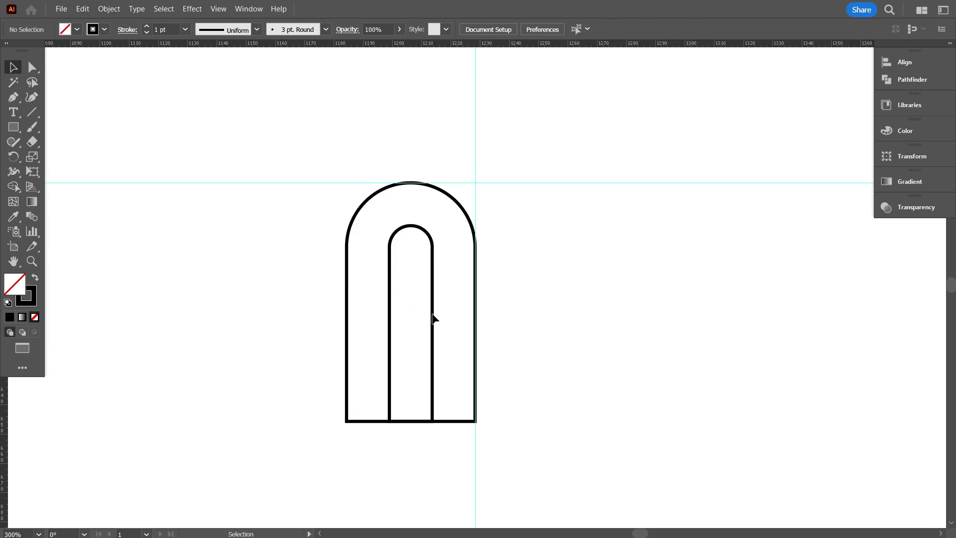
- Rotate a copy of the arch group by 360/3 degrees about the guide intersection, repeat it once for three arches, and deselect
drag(263, 250, 445, 342)
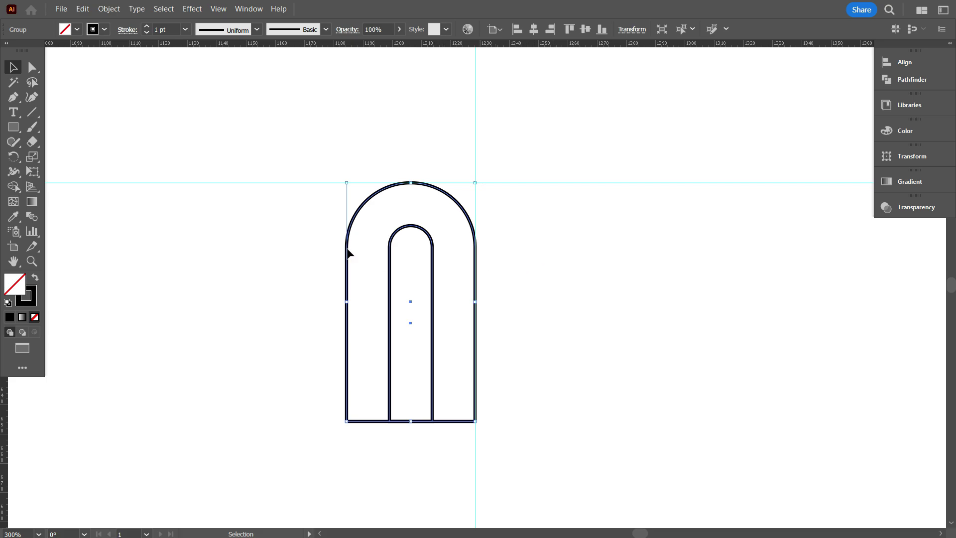
right_click(15, 158)
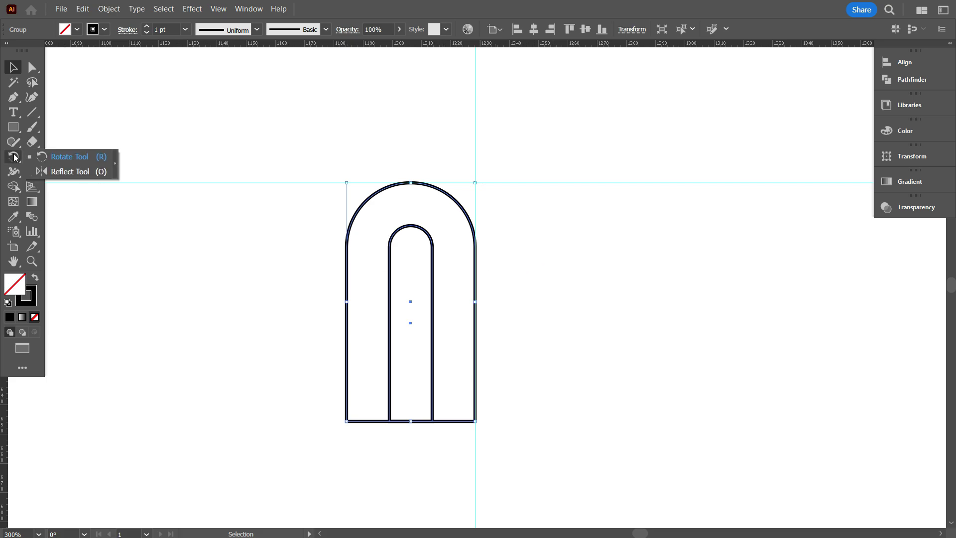
click(62, 158)
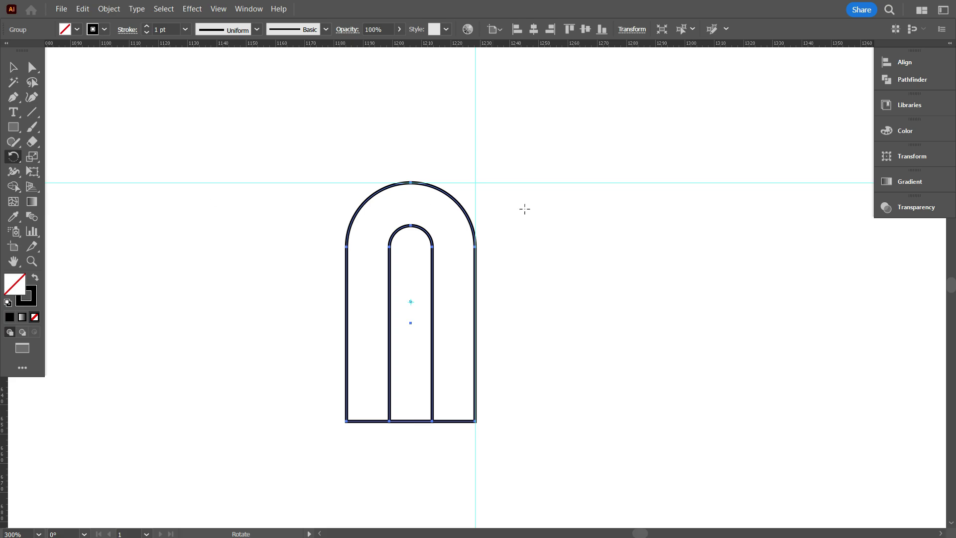
alt+click(476, 183)
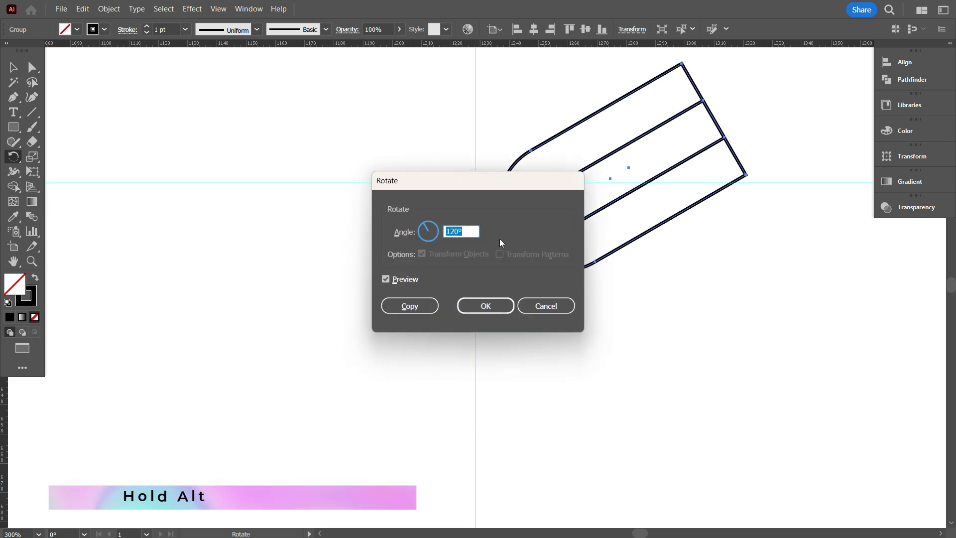
text(360/3)
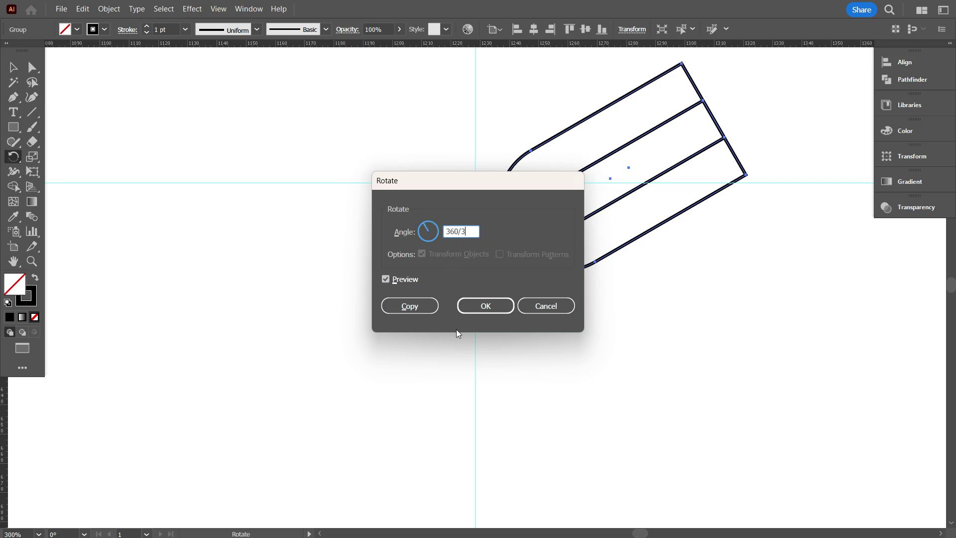
click(409, 306)
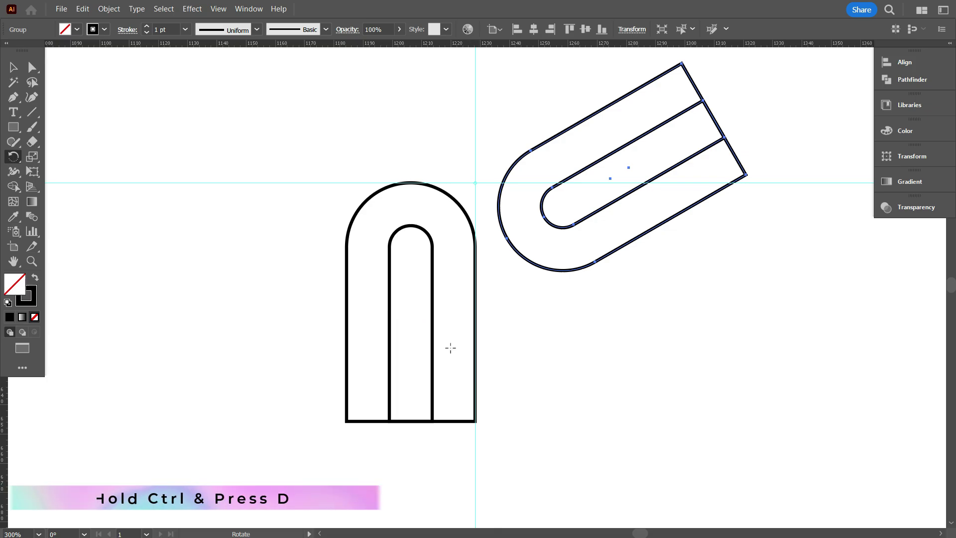
key(ctrl+d)
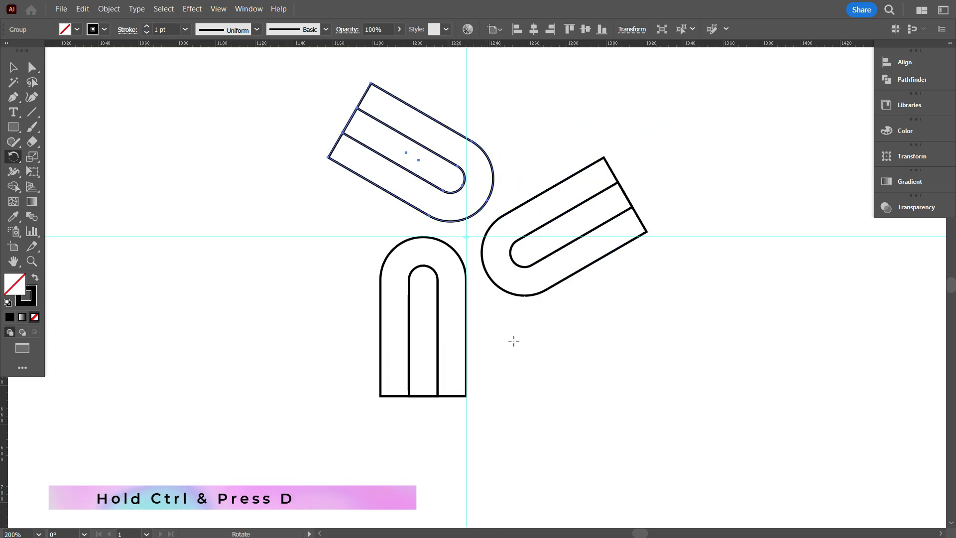
click(14, 67)
click(298, 193)
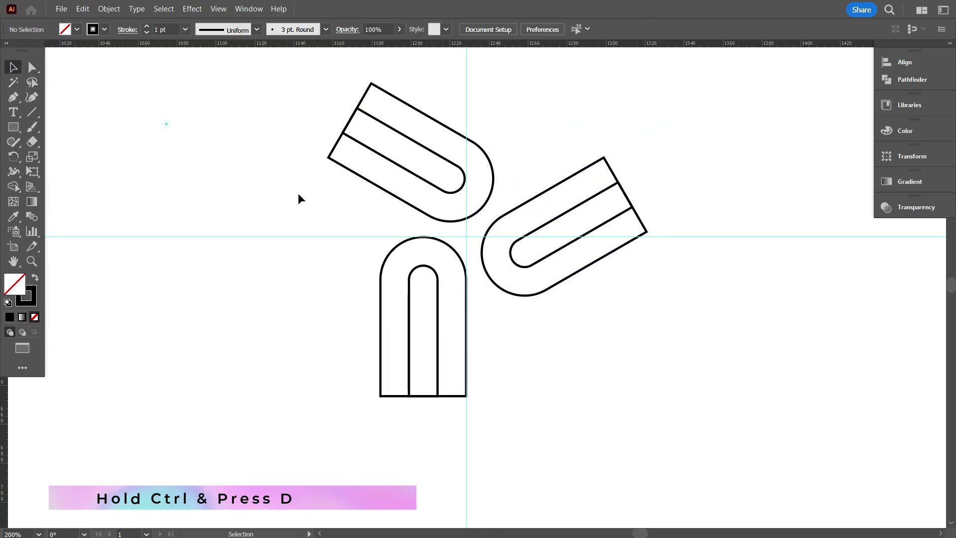
- Set the stroke weight of all three arch groups to 3 pt and deselect them
scroll(608, 343, up, 1)
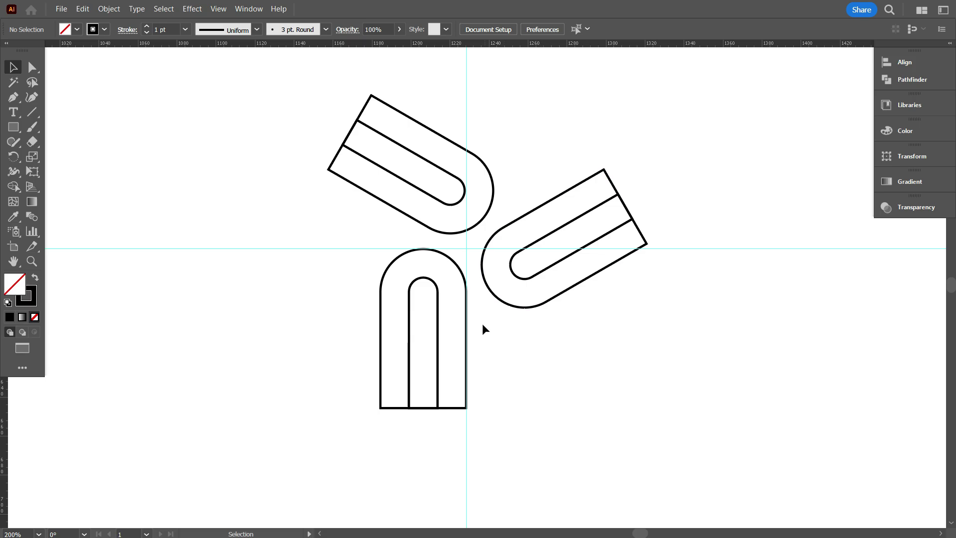
scroll(483, 328, up, 3)
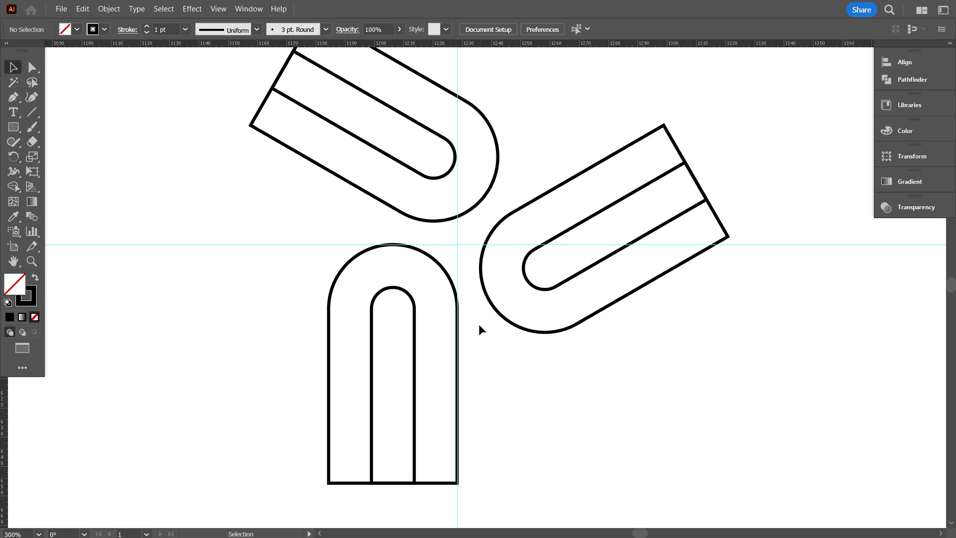
scroll(478, 327, down, 1)
scroll(450, 280, up, 2)
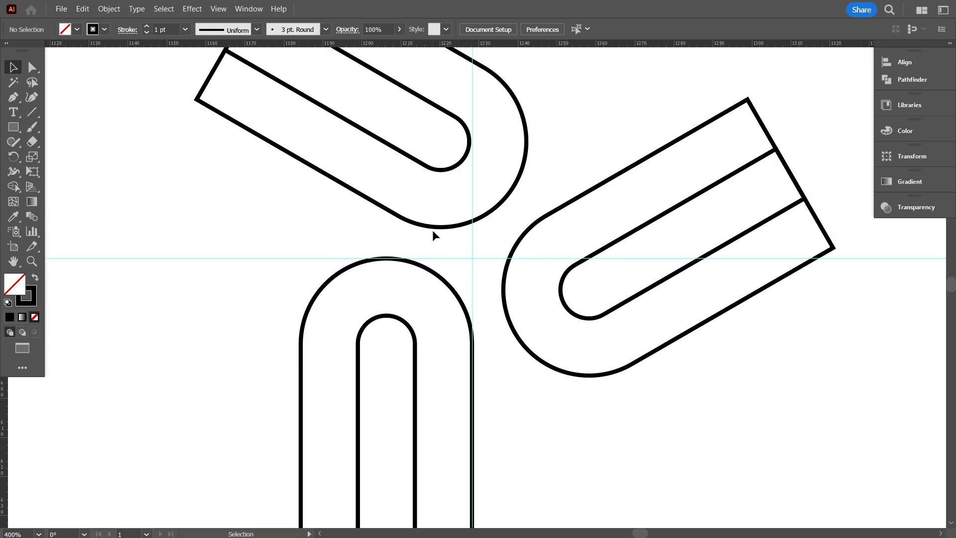
scroll(471, 277, down, 3)
drag(297, 150, 558, 394)
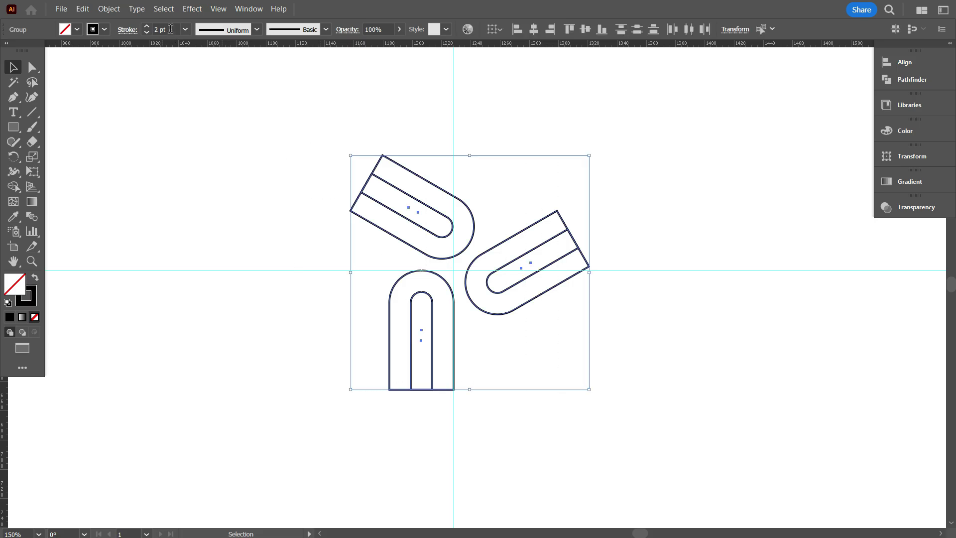
scroll(170, 29, up, 1)
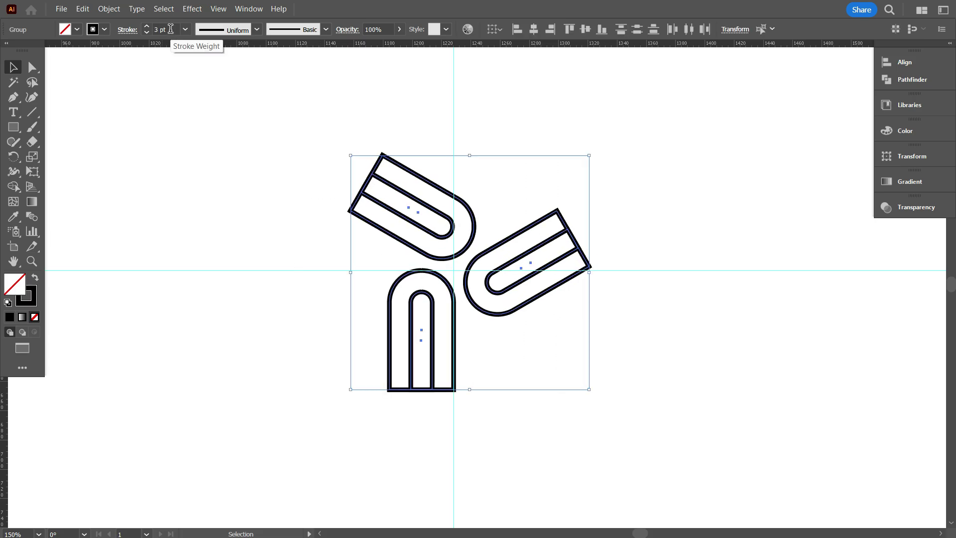
scroll(170, 29, up, 1)
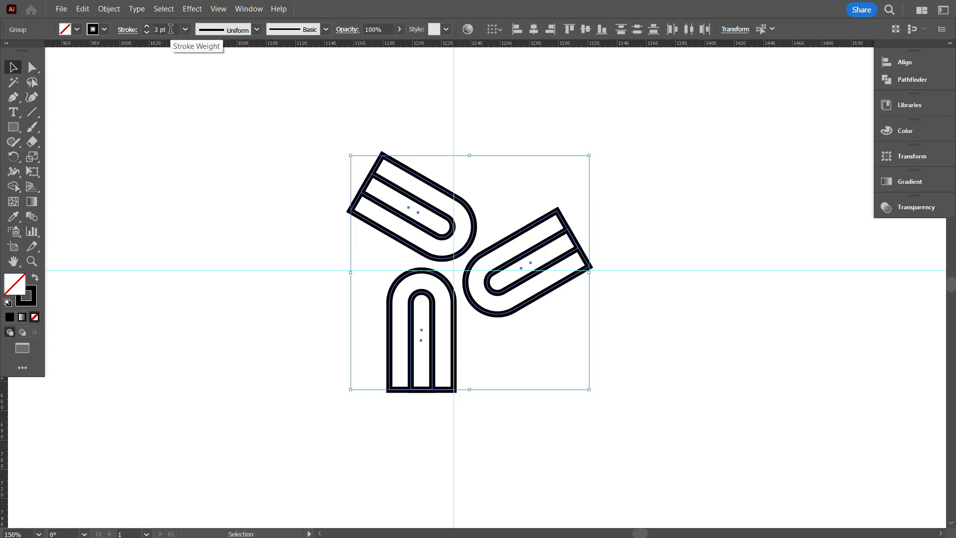
click(213, 169)
- Delete the two rotated arch copies, keeping only the upright arch group
scroll(375, 238, down, 1)
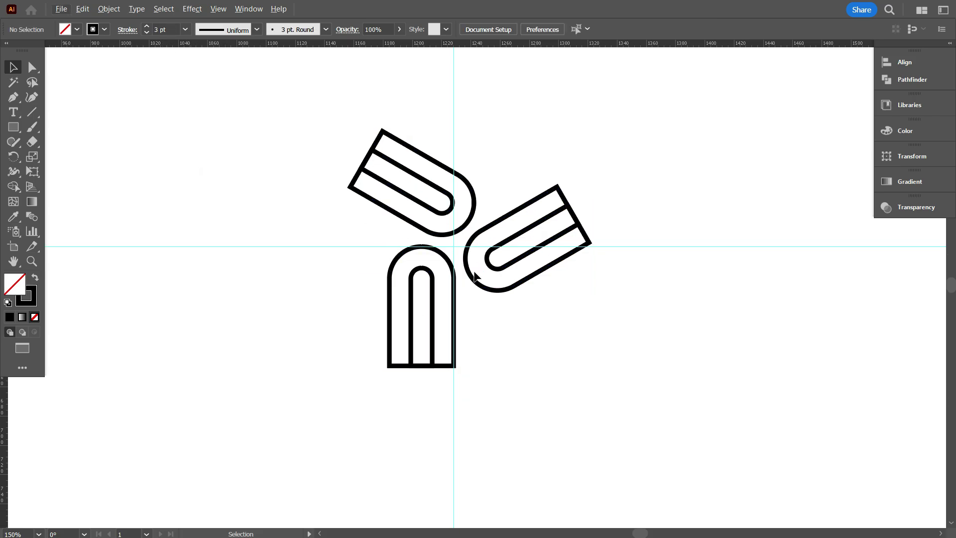
scroll(475, 276, up, 3)
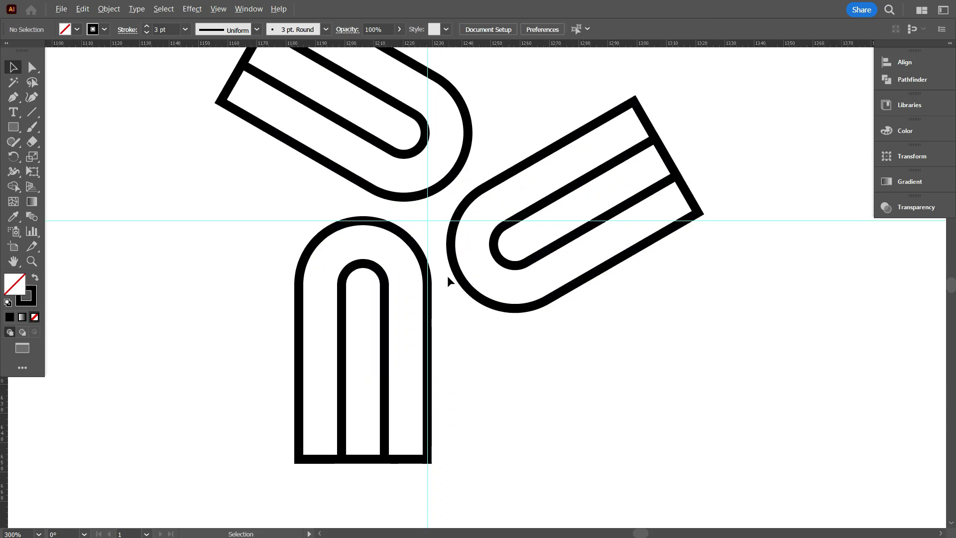
scroll(484, 326, down, 3)
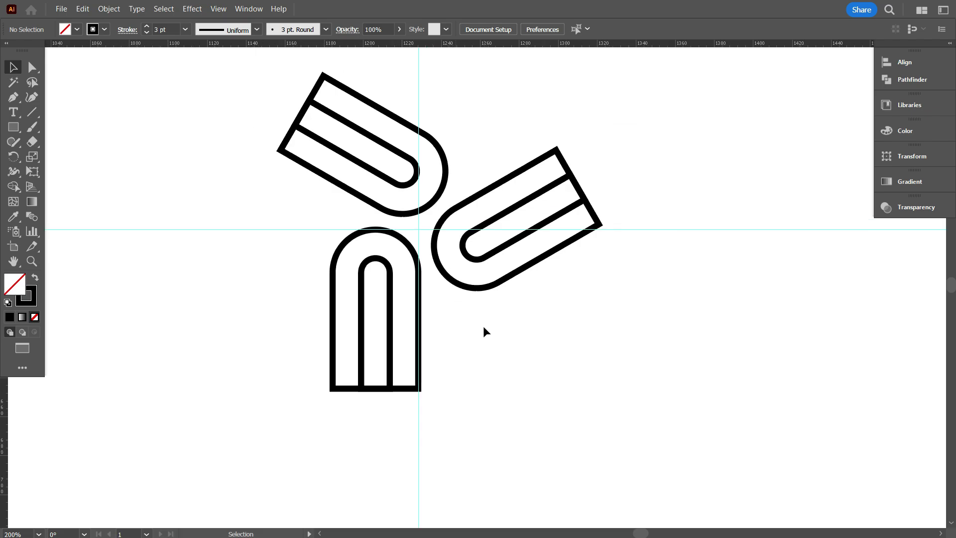
drag(523, 315, 476, 252)
key(Delete)
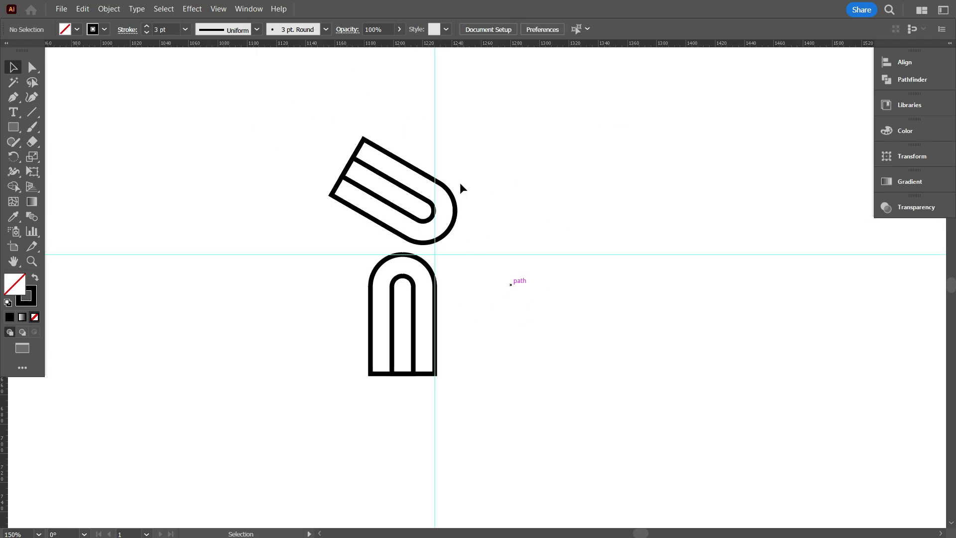
click(408, 196)
key(Delete)
- Nudge the upright arch group one increment upward past the horizontal guide
scroll(445, 229, down, 2)
scroll(394, 299, up, 1)
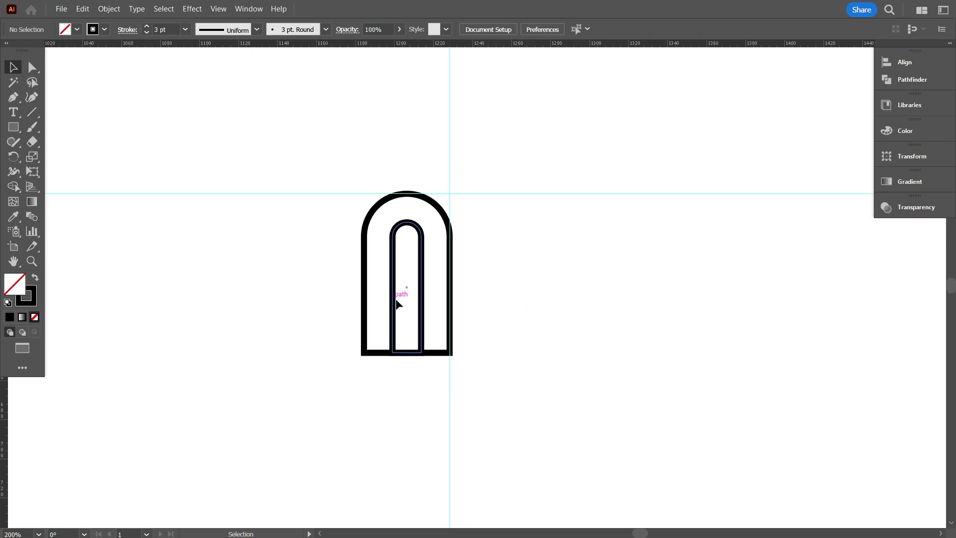
scroll(423, 308, up, 2)
drag(324, 264, 422, 310)
key(Up)
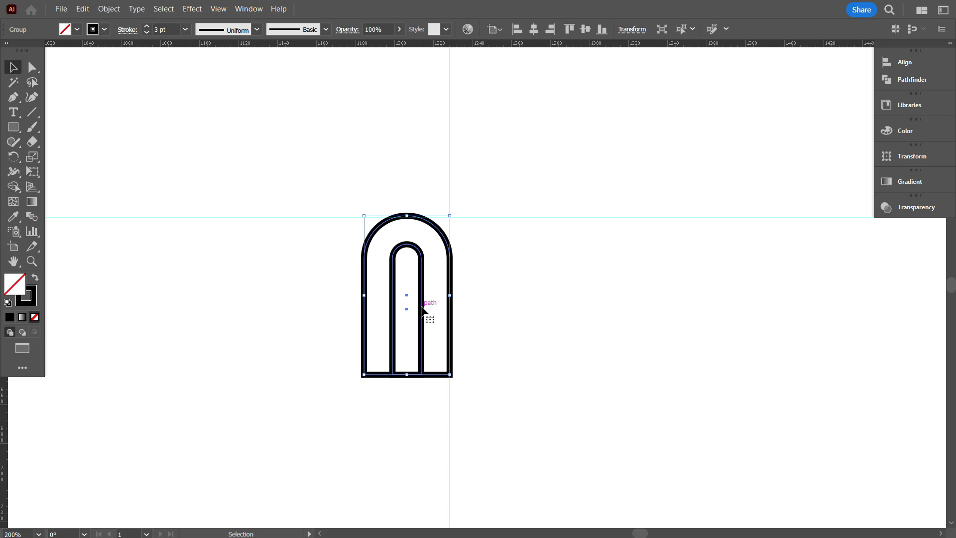
key(Up)
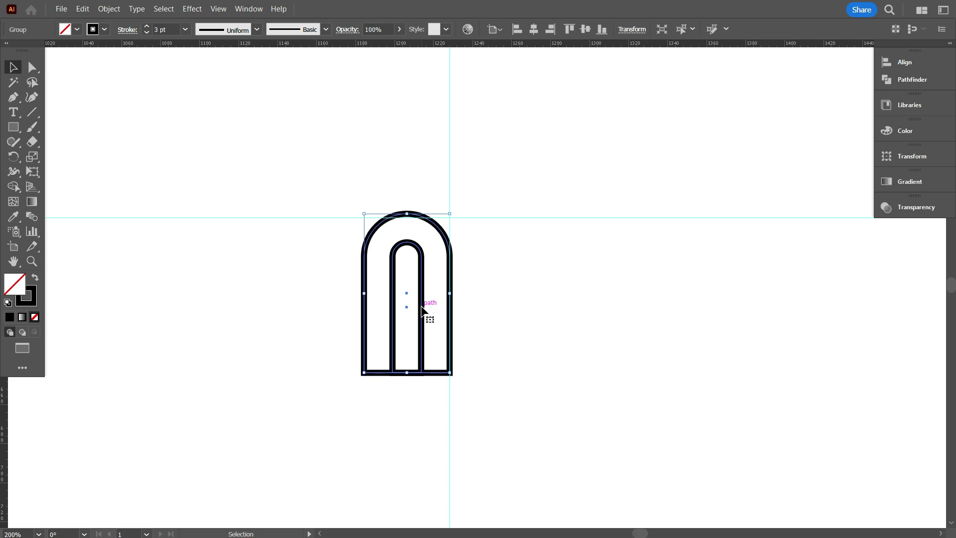
key(Down)
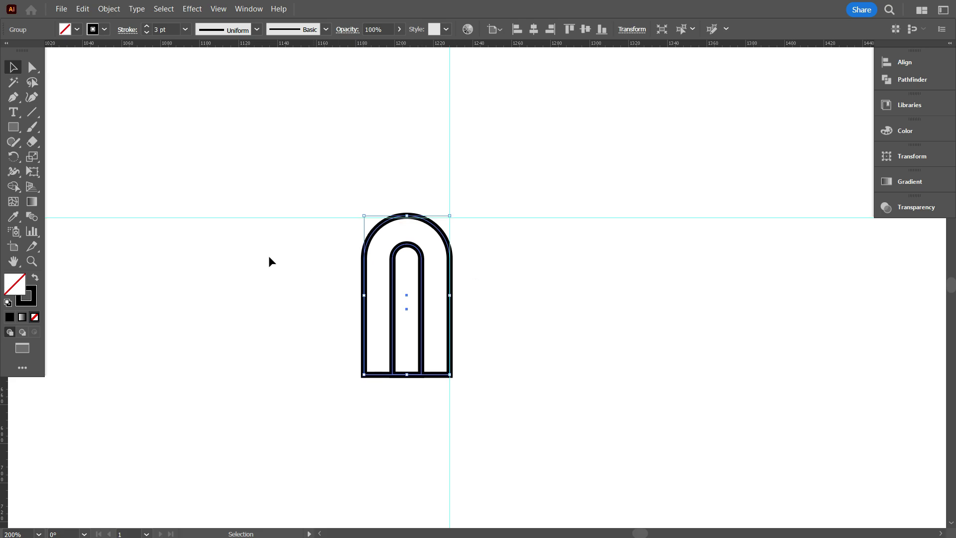
- Rotate a copy of the nudged arch group by 120° about the guide intersection, repeat the transformation once, and deselect
click(13, 156)
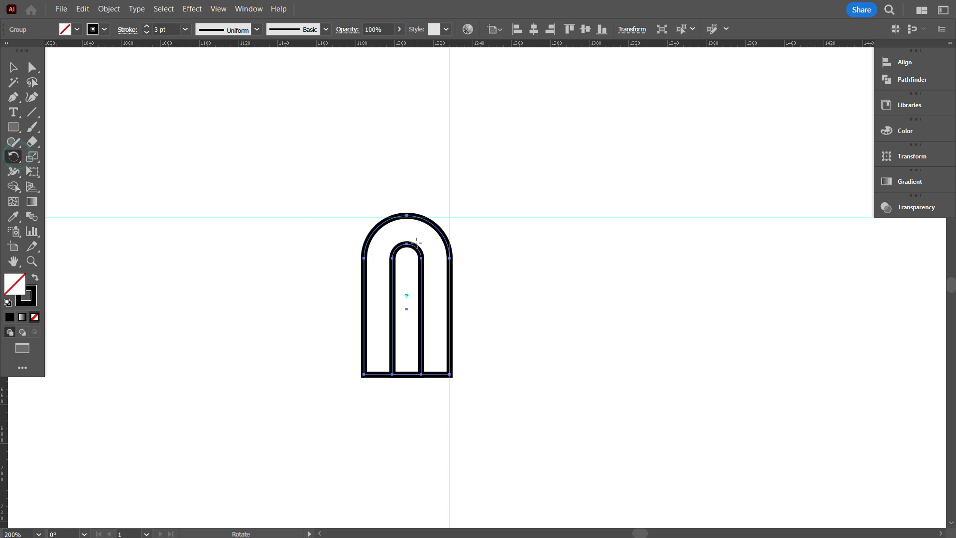
scroll(436, 239, up, 2)
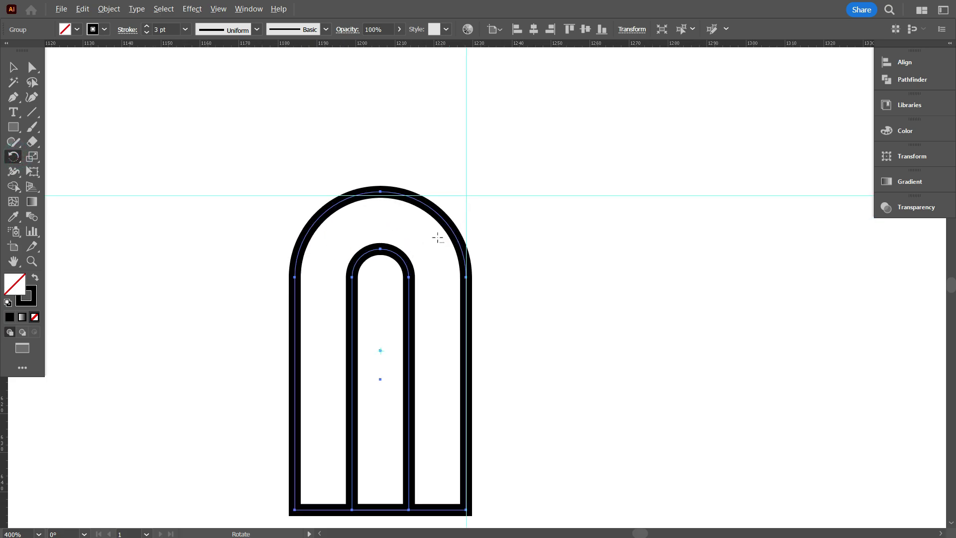
alt+click(466, 195)
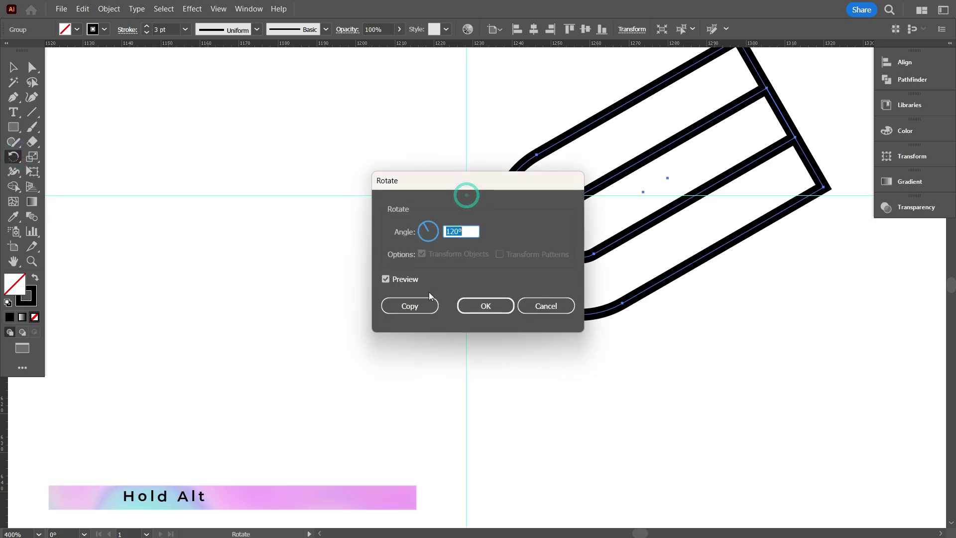
click(417, 307)
scroll(403, 319, down, 2)
key(ctrl+d)
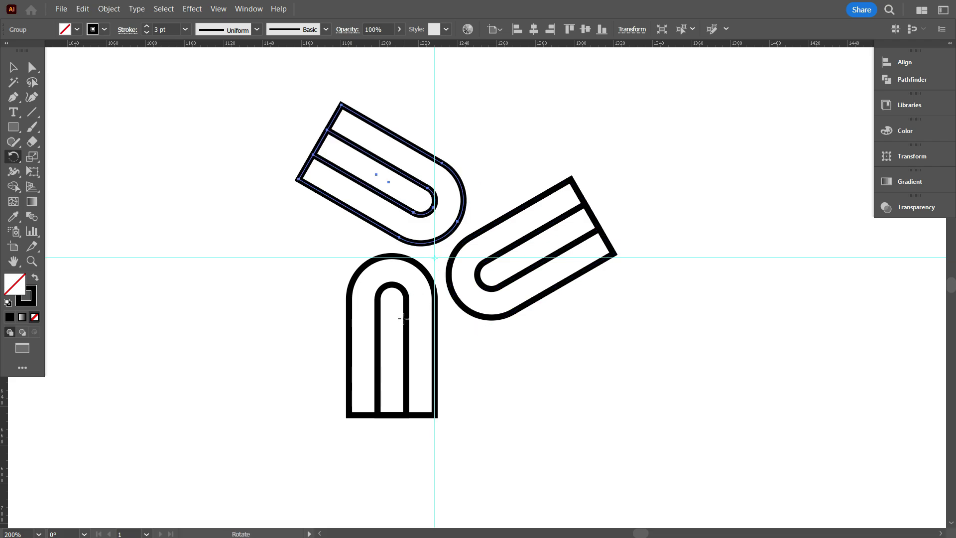
click(13, 67)
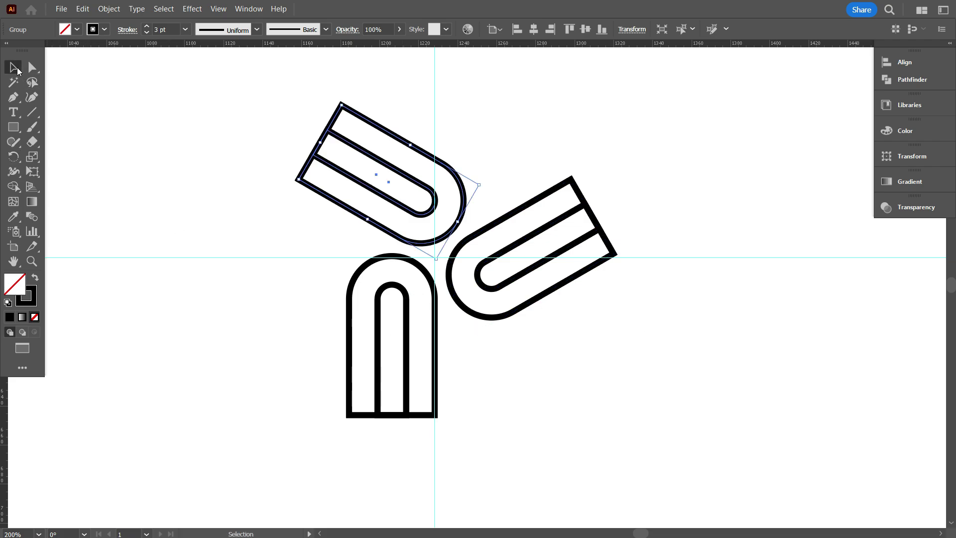
click(140, 153)
- Draw a hexagon with the Polygon tool, centred on the guide intersection with one corner pointing straight up
scroll(428, 284, up, 1)
scroll(448, 300, down, 1)
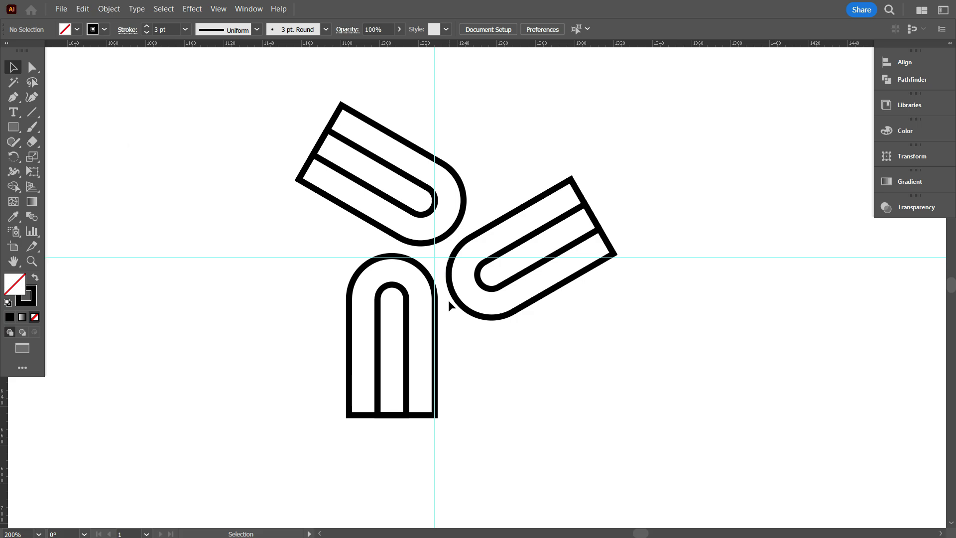
drag(524, 376, 562, 392)
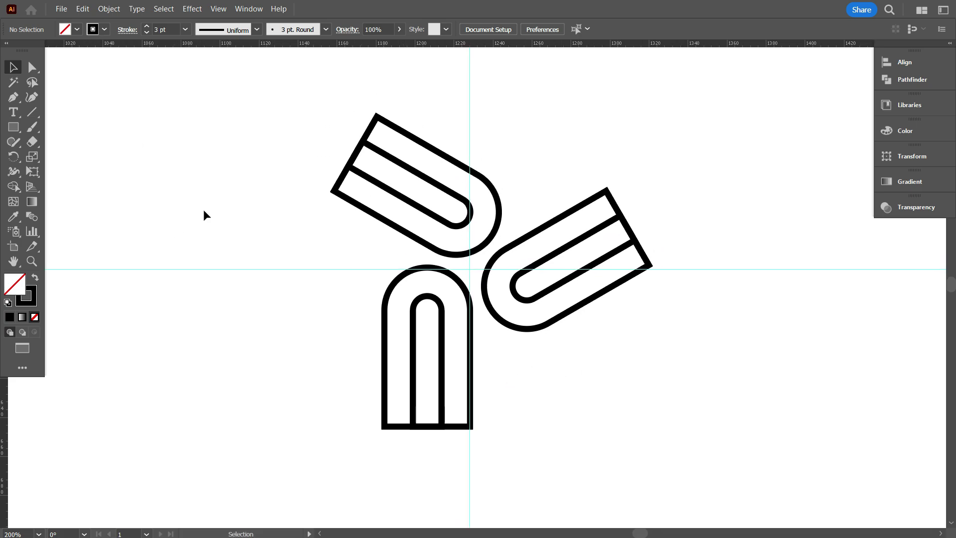
drag(13, 127, 75, 171)
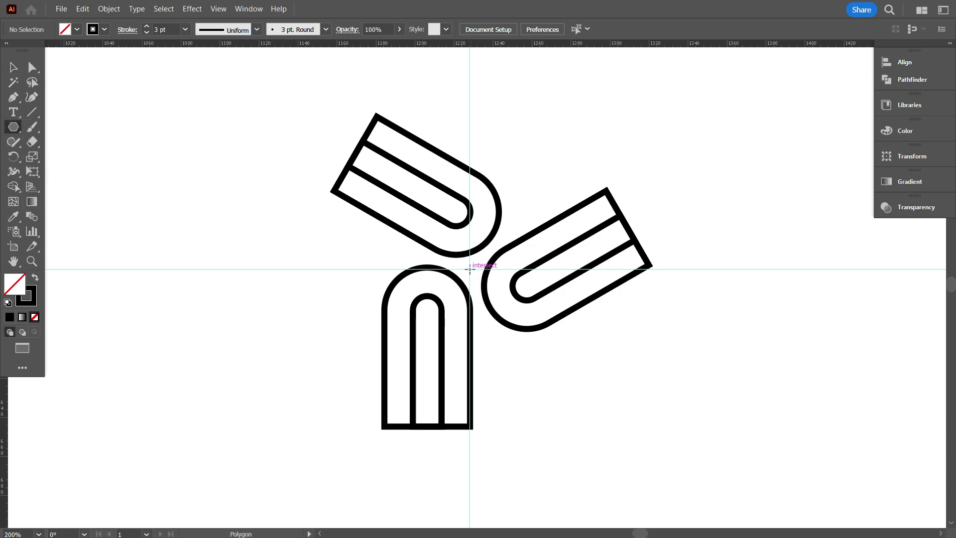
drag(470, 269, 584, 321)
drag(601, 160, 619, 369)
scroll(557, 380, down, 1)
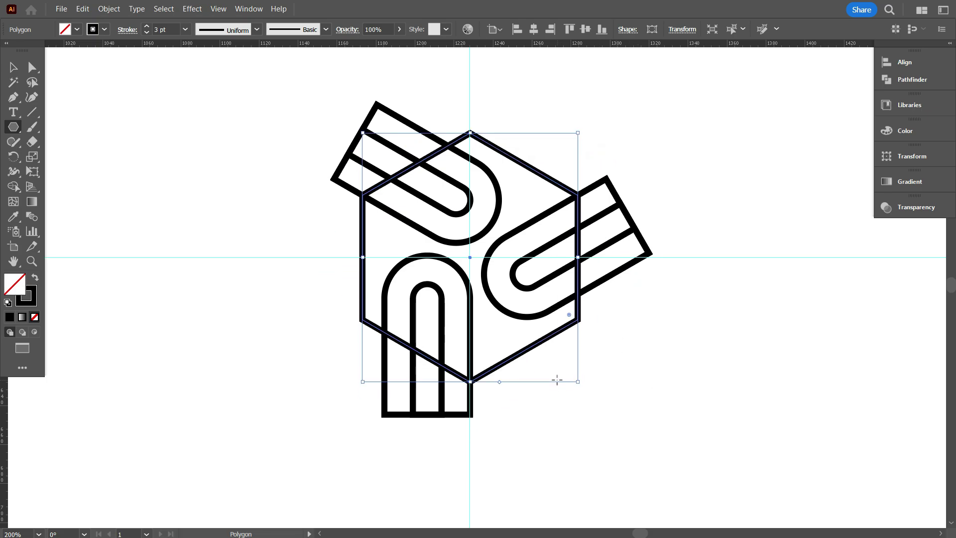
- Scale the hexagon down about its centre until its vertical side lines up with the upright arch's outer left edge, and deselect it
scroll(402, 344, up, 1)
drag(345, 214, 380, 260)
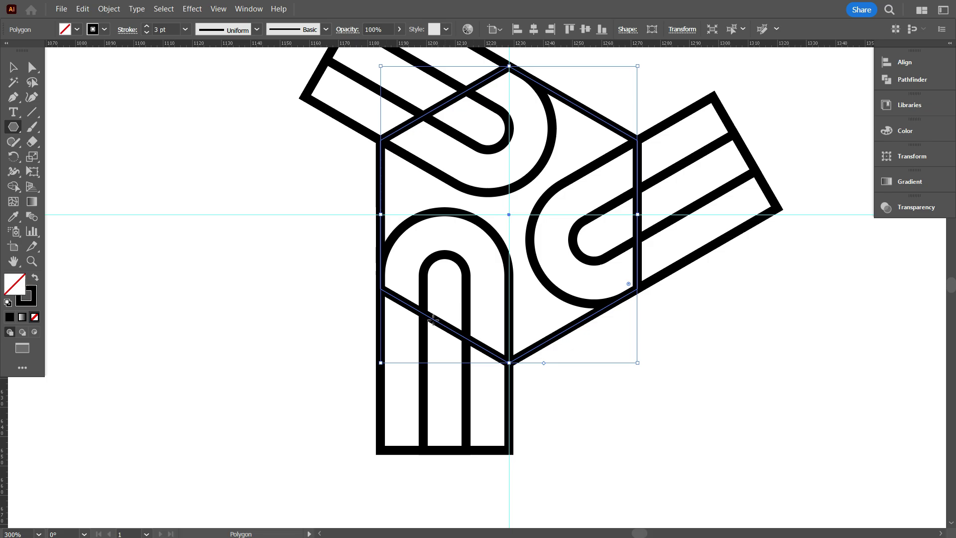
scroll(425, 307, down, 1)
scroll(425, 308, up, 1)
click(13, 67)
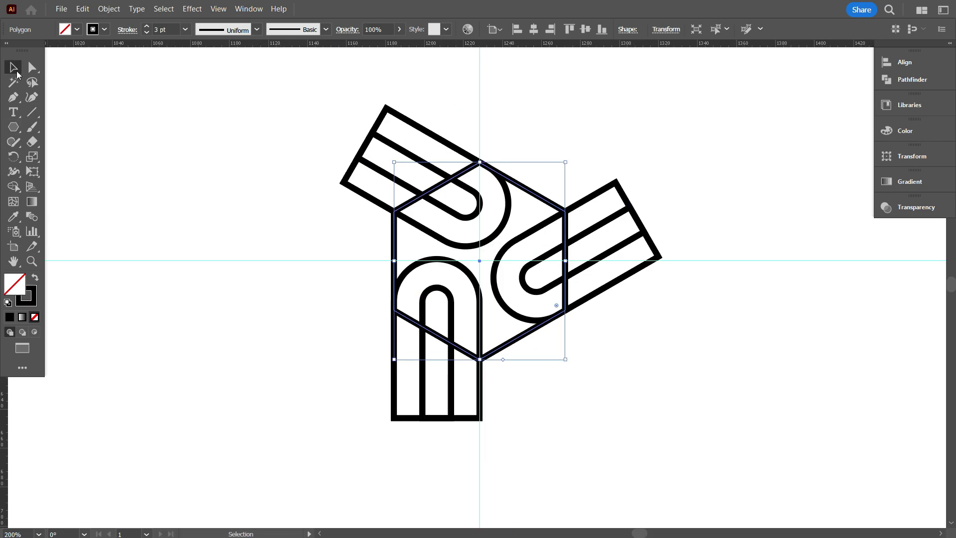
click(458, 305)
scroll(458, 306, up, 1)
scroll(545, 350, up, 1)
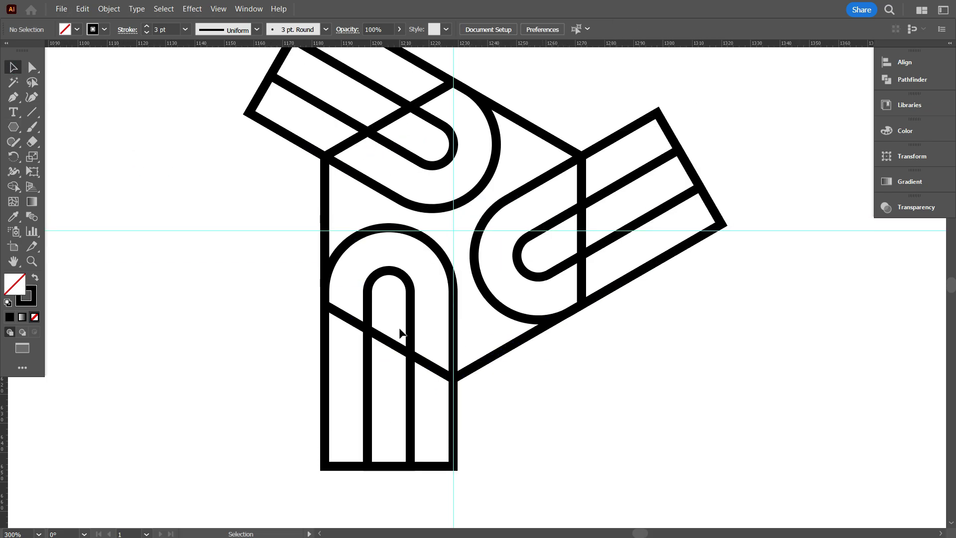
scroll(401, 331, down, 1)
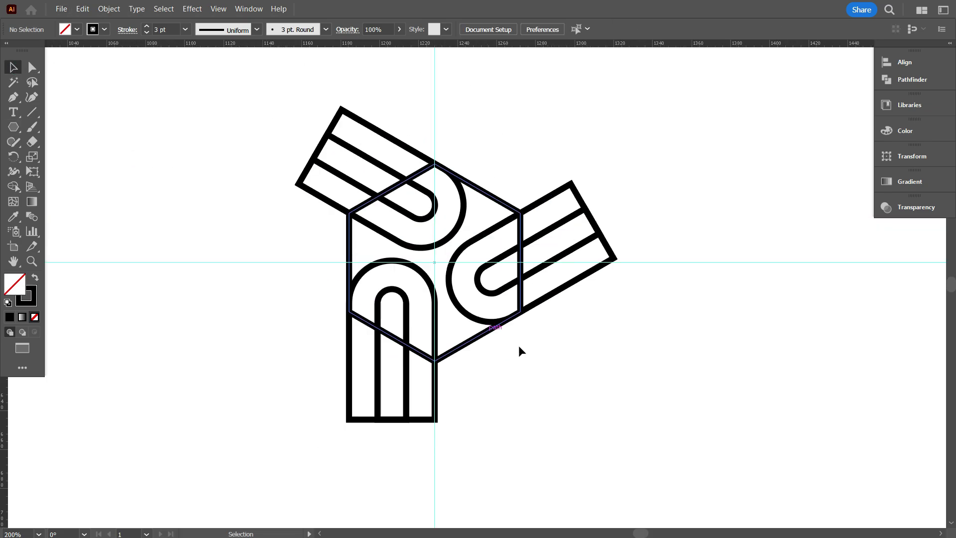
- Swap the hexagon's fill and stroke for a solid black fill, send it behind the arch groups, and deselect it
click(467, 344)
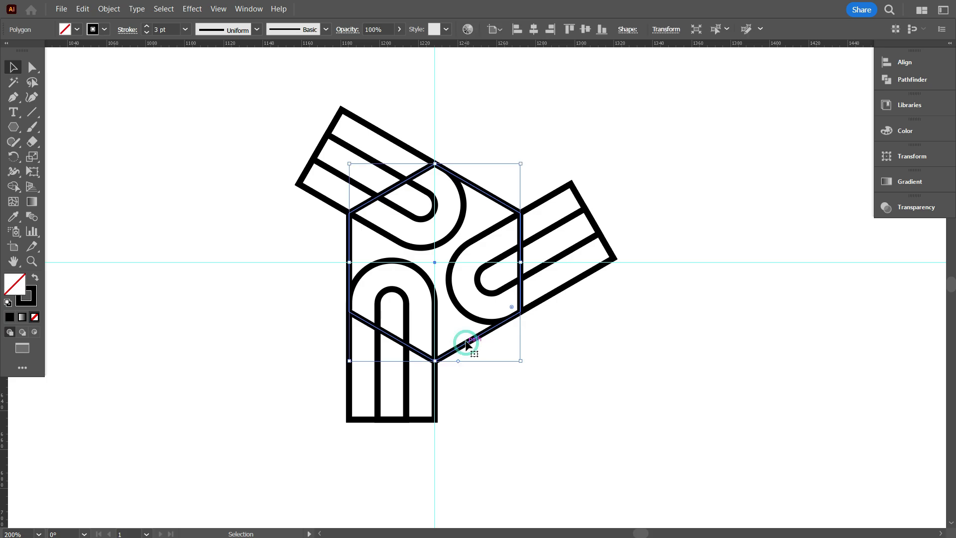
click(34, 280)
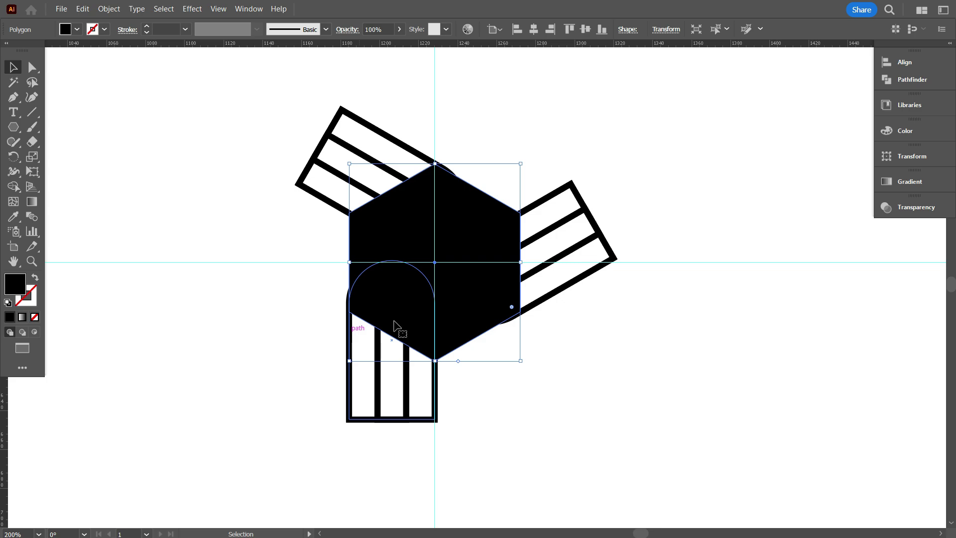
right_click(481, 299)
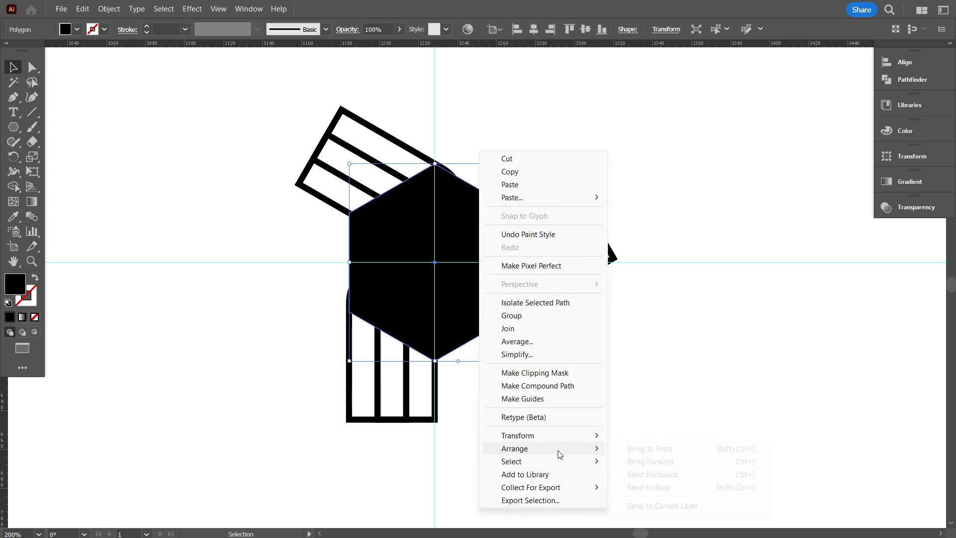
mouse_move(558, 451)
click(666, 484)
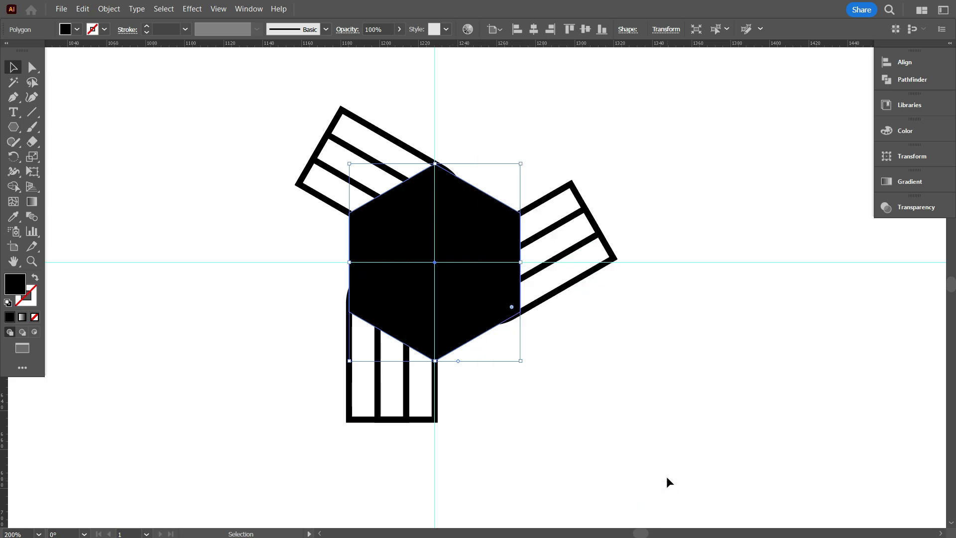
click(577, 388)
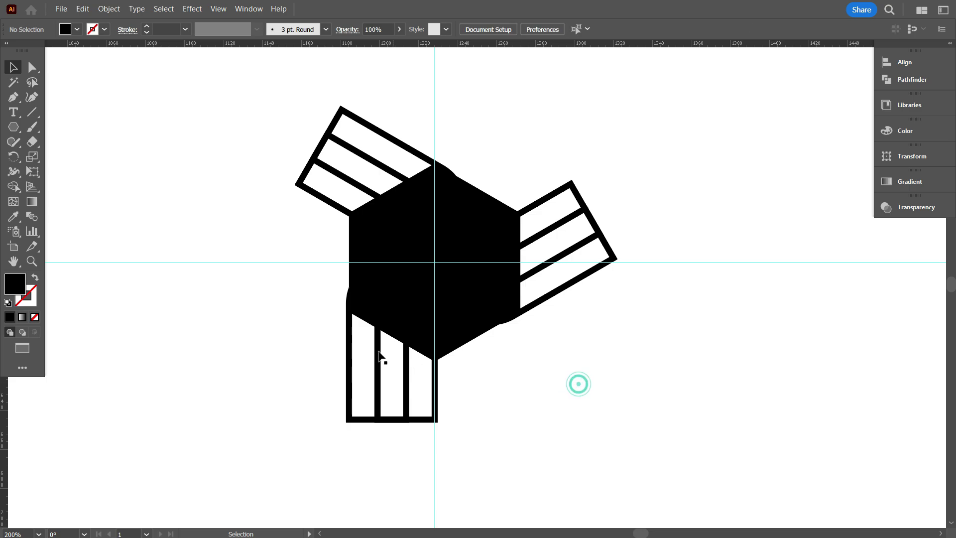
- Select all three arch groups together and set their stroke colour to white
drag(303, 343, 376, 425)
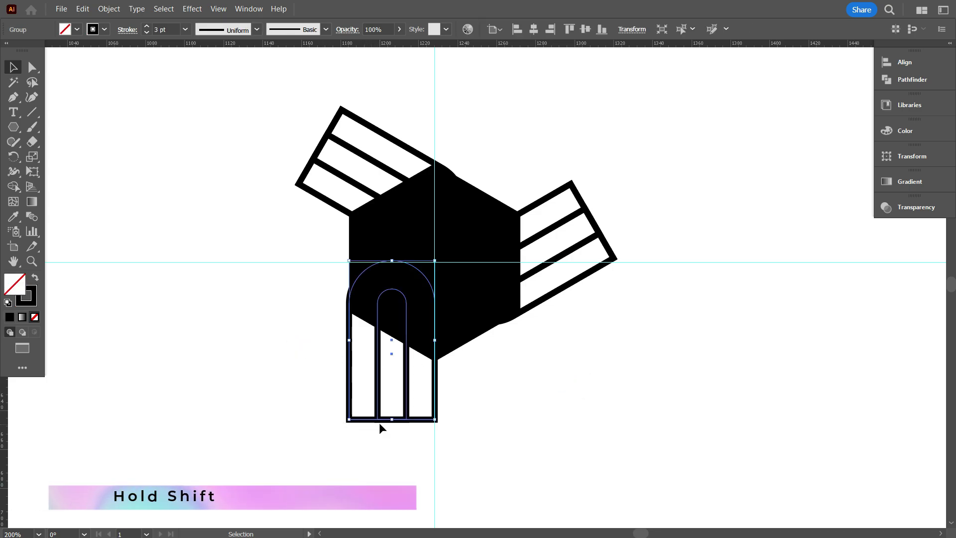
drag(334, 161, 334, 161)
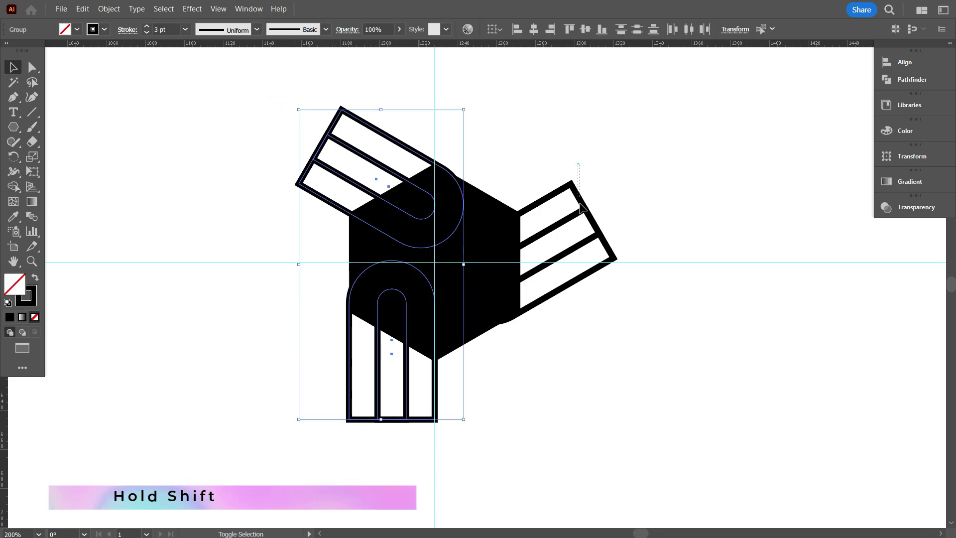
drag(582, 208, 582, 220)
click(104, 29)
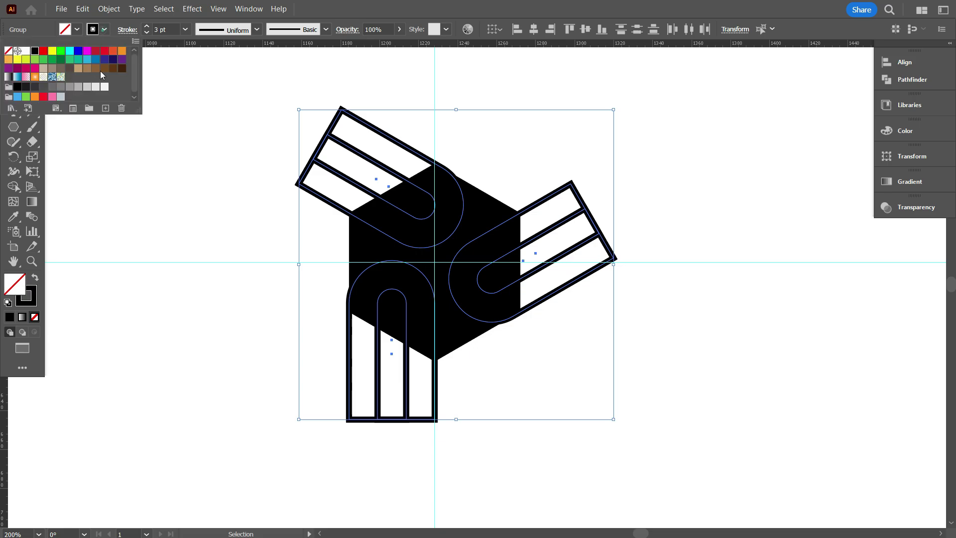
click(26, 51)
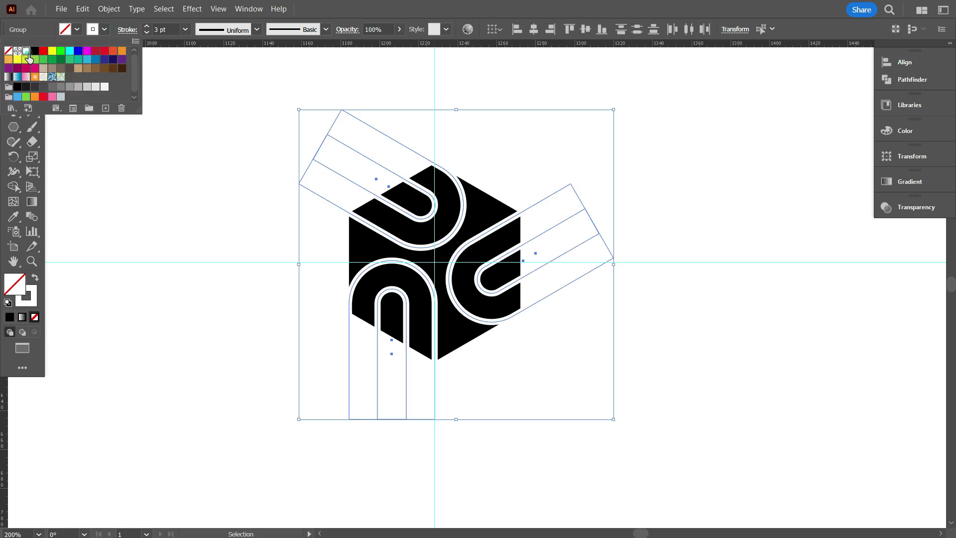
click(172, 166)
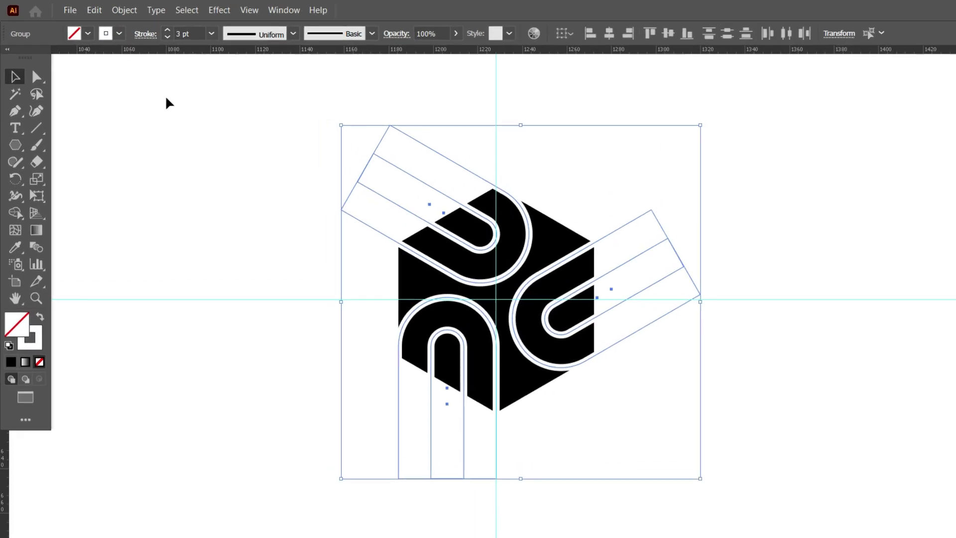
- Convert the three arch groups' strokes to filled shapes with Outline Stroke and deselect them
click(157, 17)
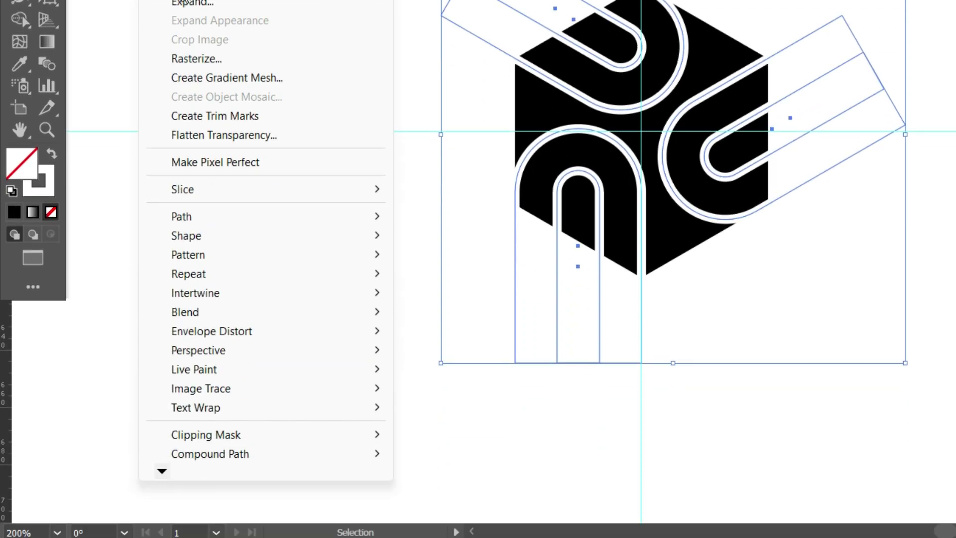
mouse_move(234, 472)
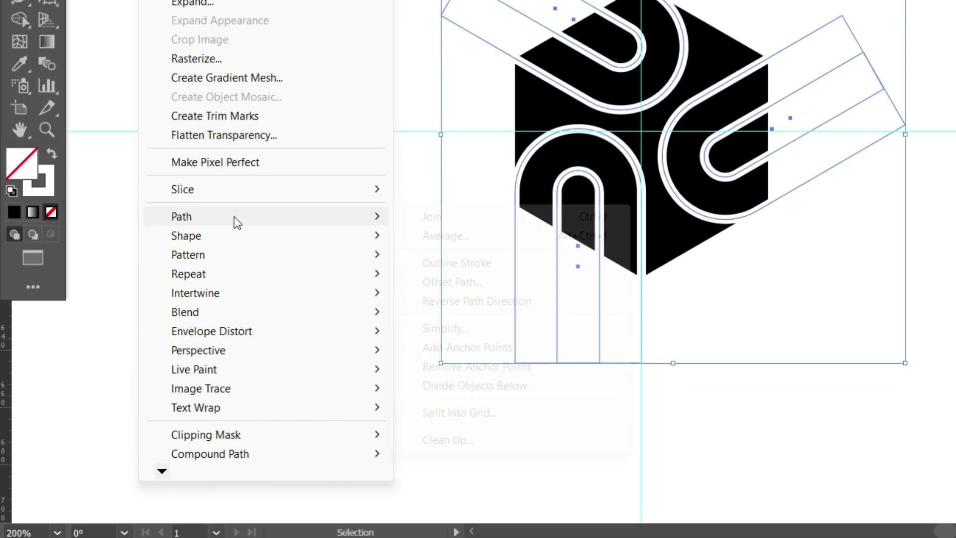
click(500, 264)
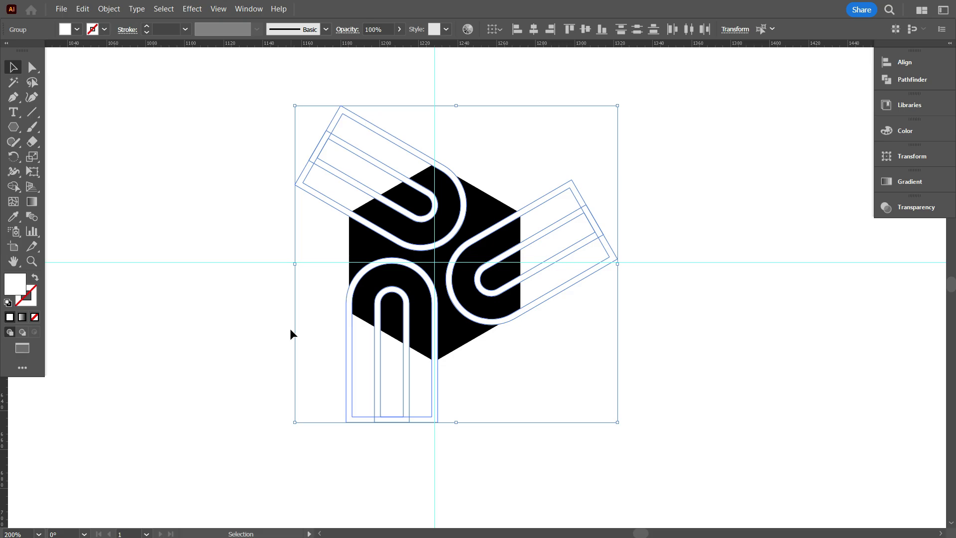
click(245, 323)
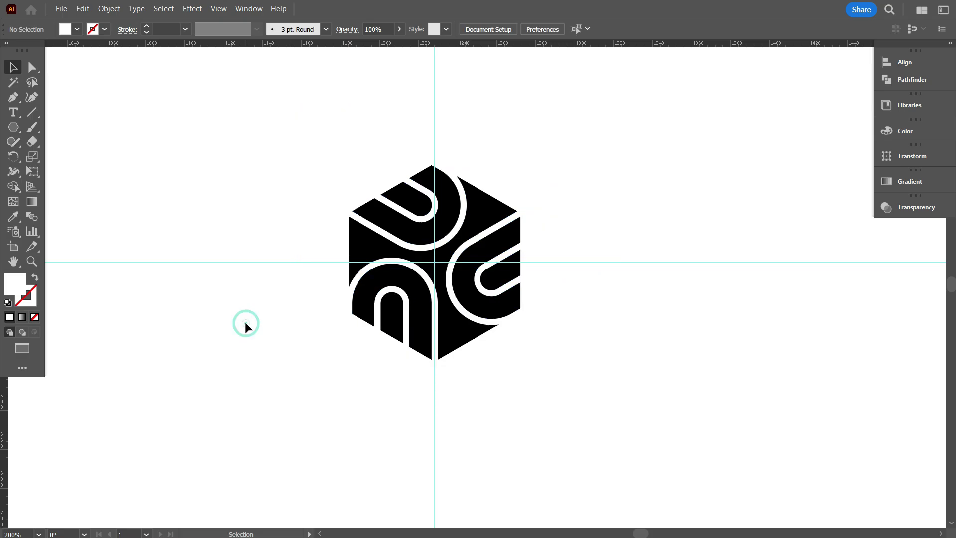
- Enlarge the black hexagon about its centre to about 91 × 105 px and deselect it
scroll(363, 331, up, 1)
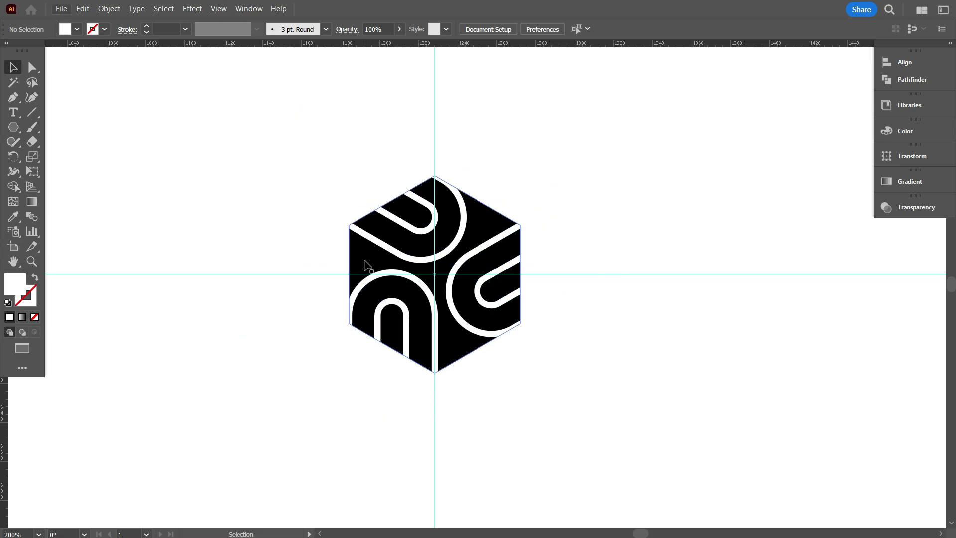
click(364, 186)
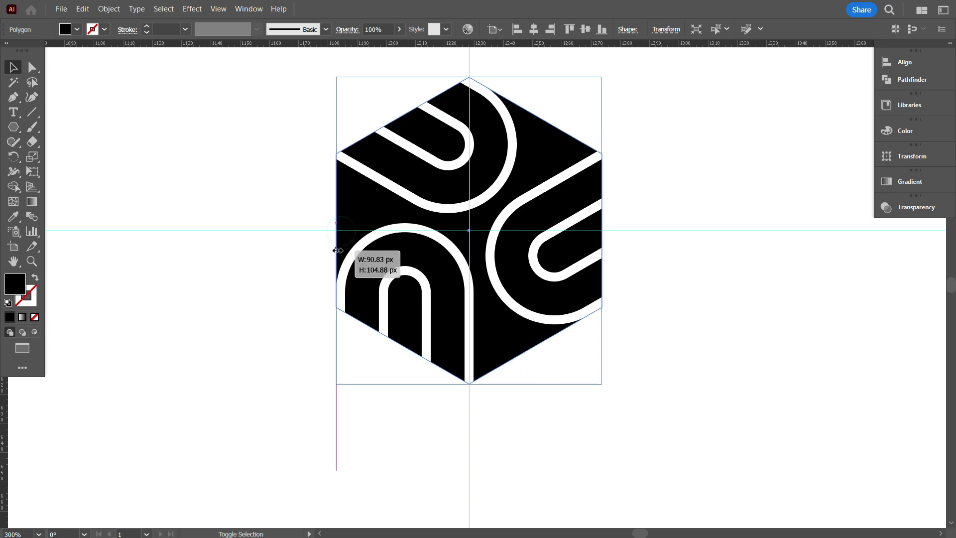
click(301, 328)
scroll(350, 316, up, 2)
scroll(321, 366, down, 1)
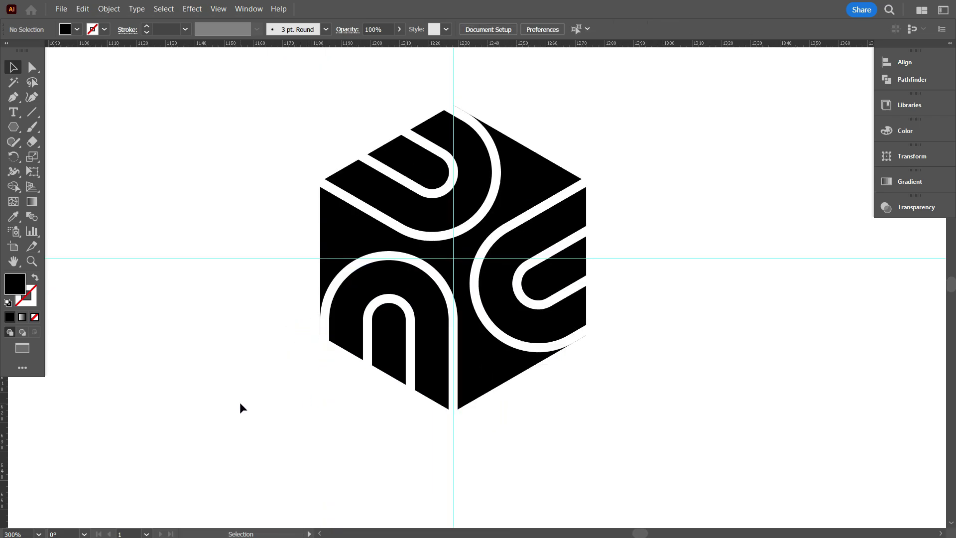
scroll(380, 341, down, 1)
scroll(463, 427, up, 1)
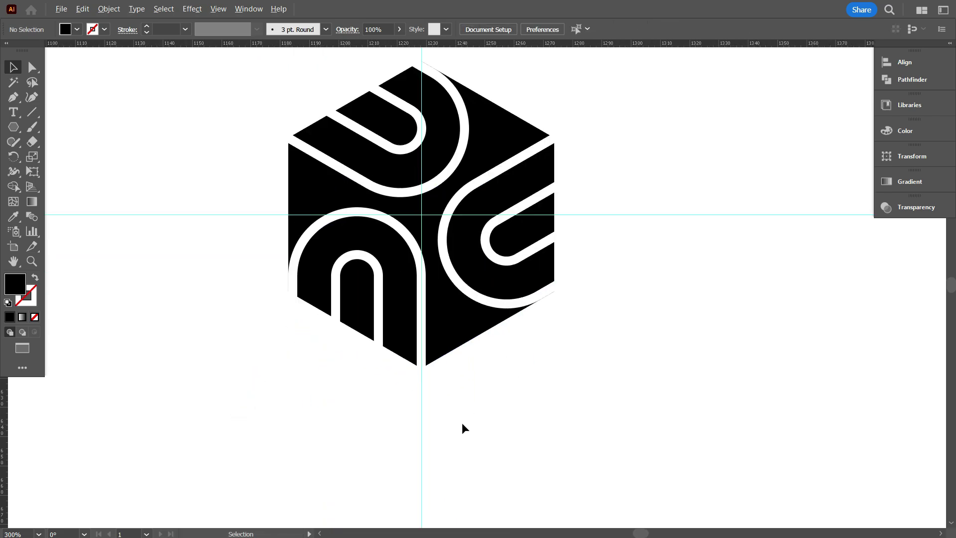
- Scale the hexagon down very slightly about its centre to fine-tune how far it reaches past the arches, and deselect it
scroll(349, 249, up, 1)
click(312, 196)
scroll(312, 214, up, 1)
drag(280, 234, 284, 236)
click(244, 291)
scroll(381, 309, down, 2)
scroll(369, 348, up, 1)
scroll(423, 405, down, 1)
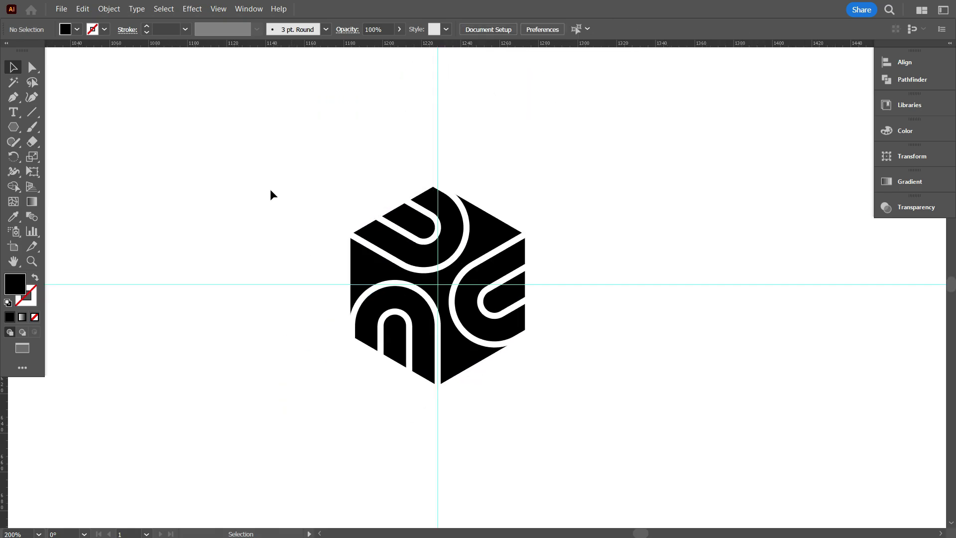
- Select the hexagon and all arch outlines, subtract the white arches from the hexagon with Minus Front, and deselect the result
drag(238, 149, 620, 441)
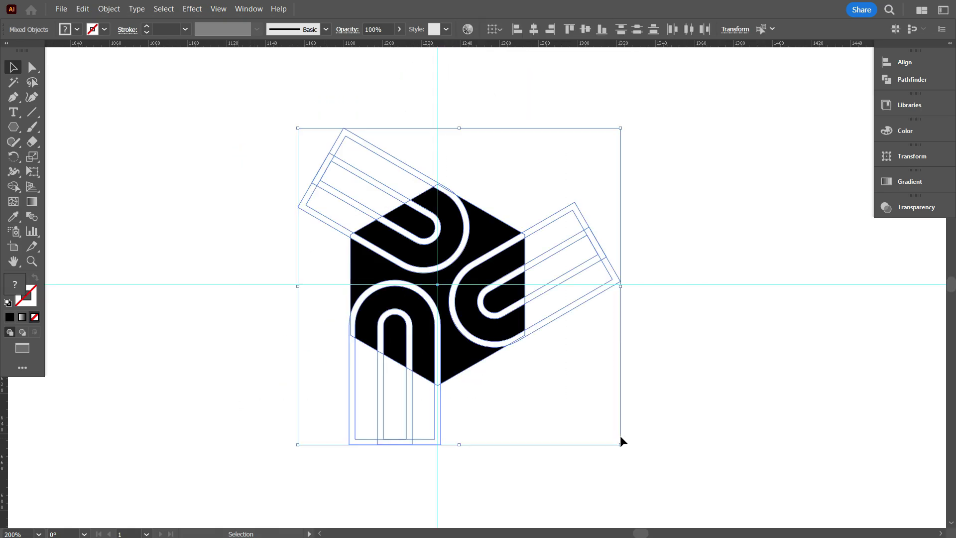
click(913, 81)
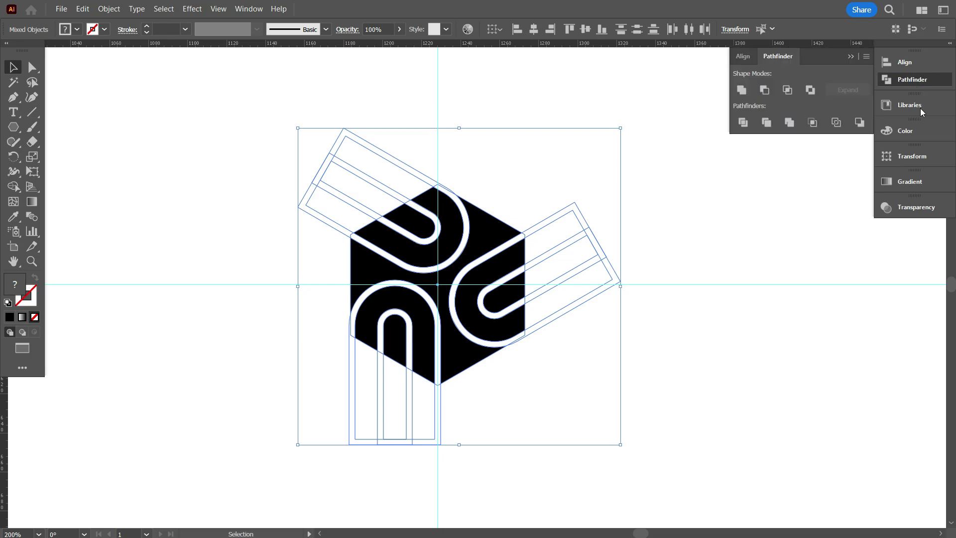
click(765, 90)
click(642, 374)
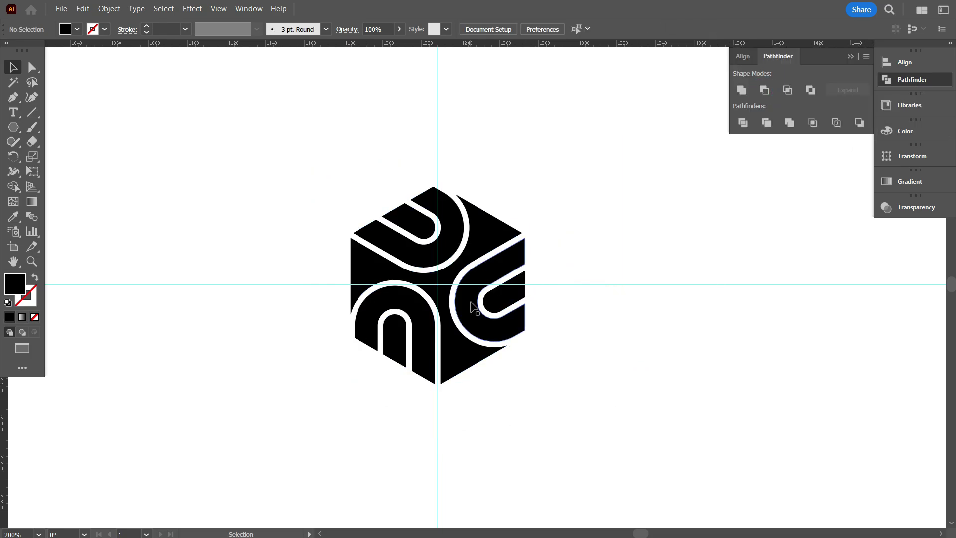
- Collapse the Pathfinder controls and hide the rulers
scroll(453, 339, up, 2)
click(851, 56)
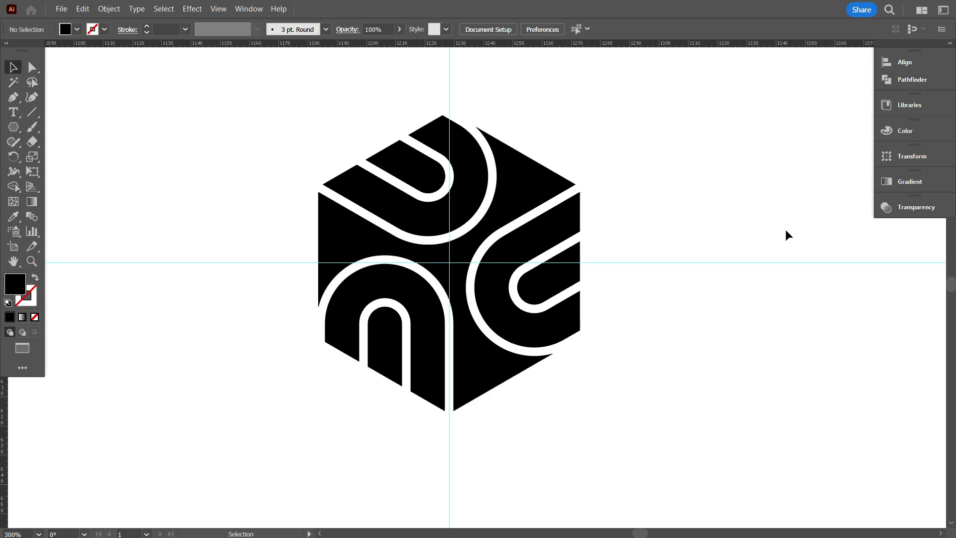
key(ctrl+r)
scroll(452, 266, up, 1)
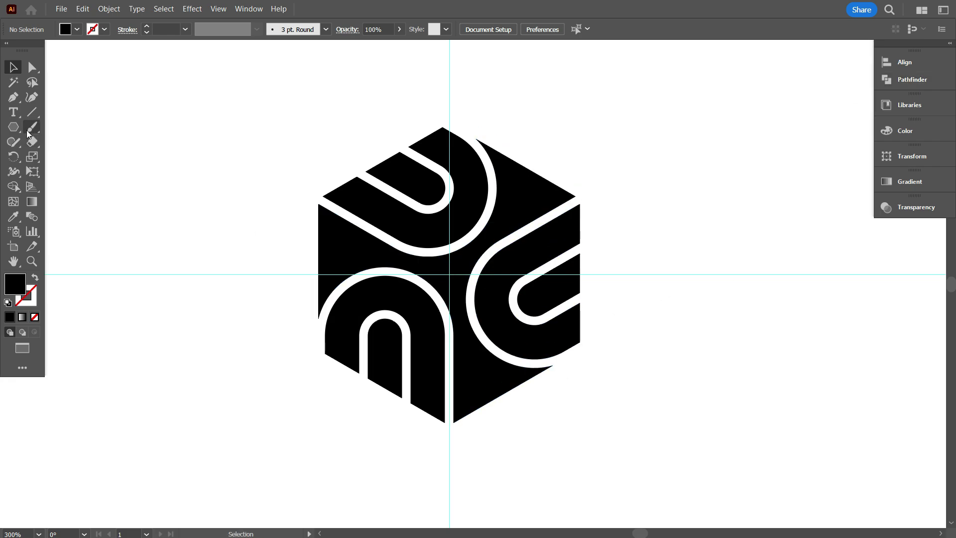
- Draw a straight vertical line down from the upper-left arch's inner corner and move it up so it extends beyond both hexagon edges
click(31, 113)
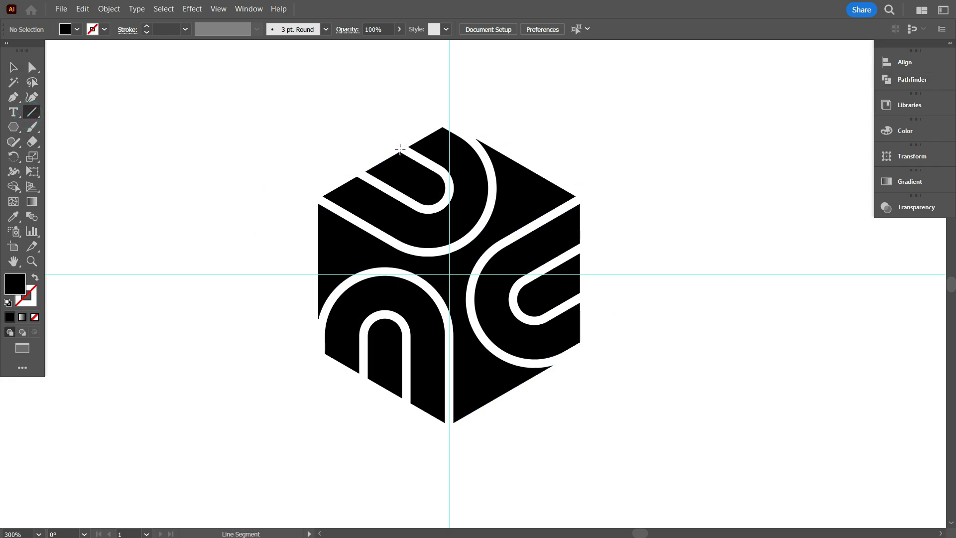
drag(399, 152, 400, 450)
click(14, 67)
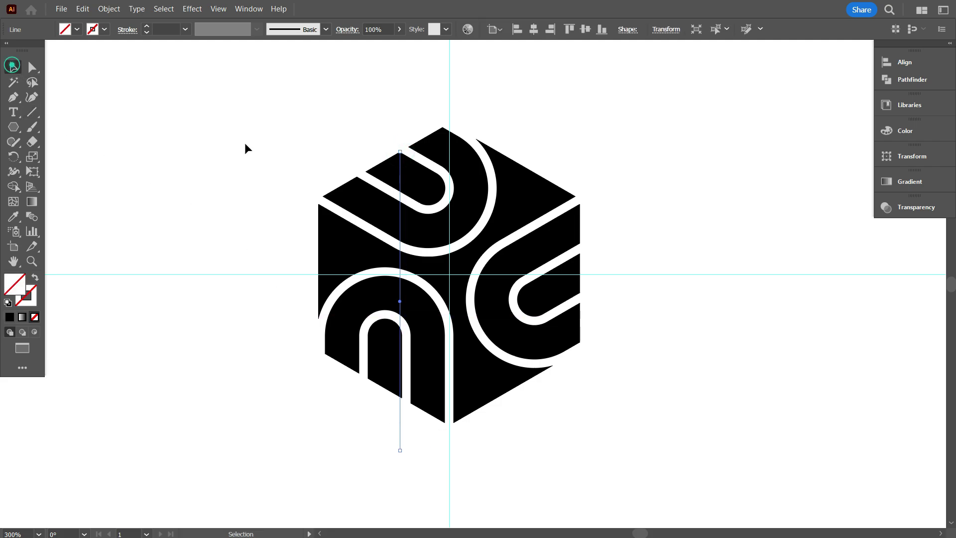
click(246, 136)
drag(400, 196, 400, 158)
- Set the vertical line's stroke colour to red
click(106, 31)
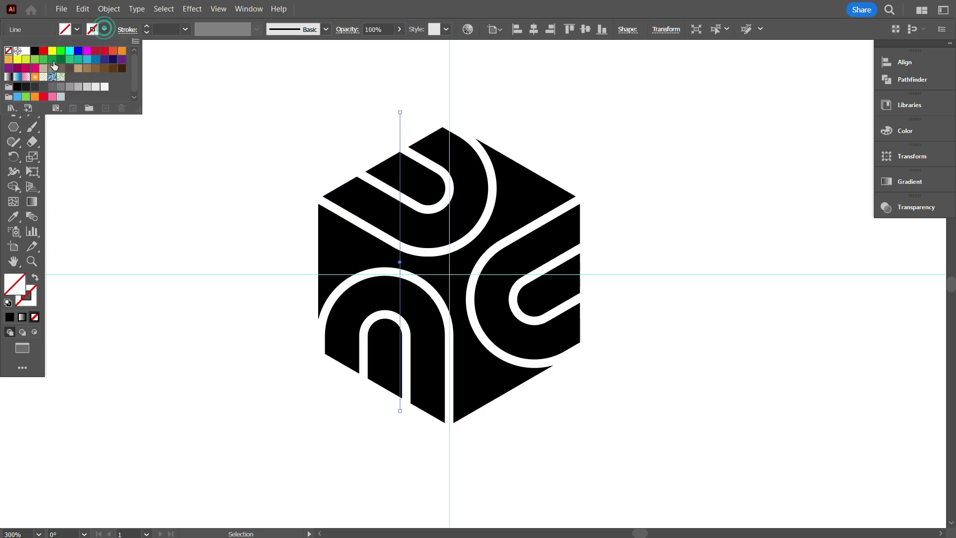
click(54, 65)
click(138, 152)
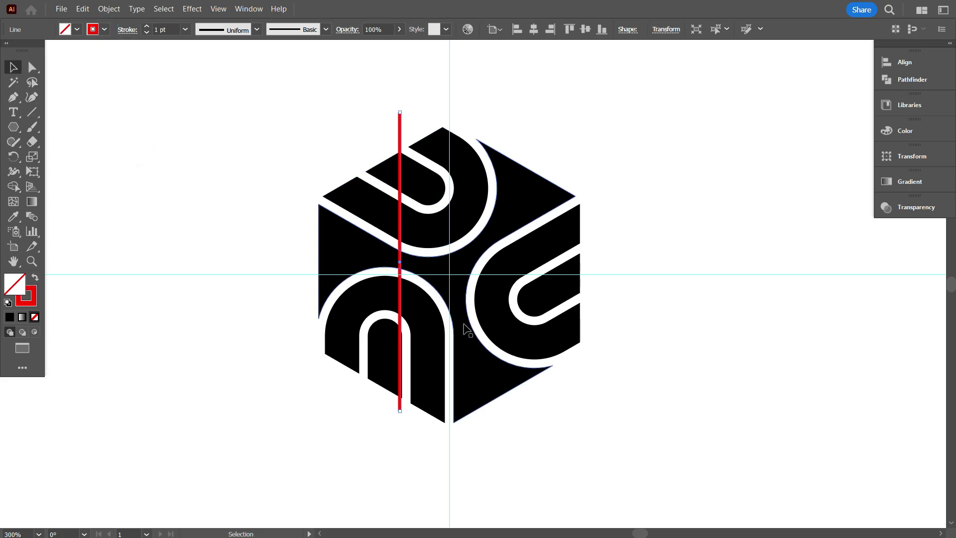
- Rotate a copy of the red line by 120° about the guide intersection and repeat the transformation once
scroll(467, 330, down, 1)
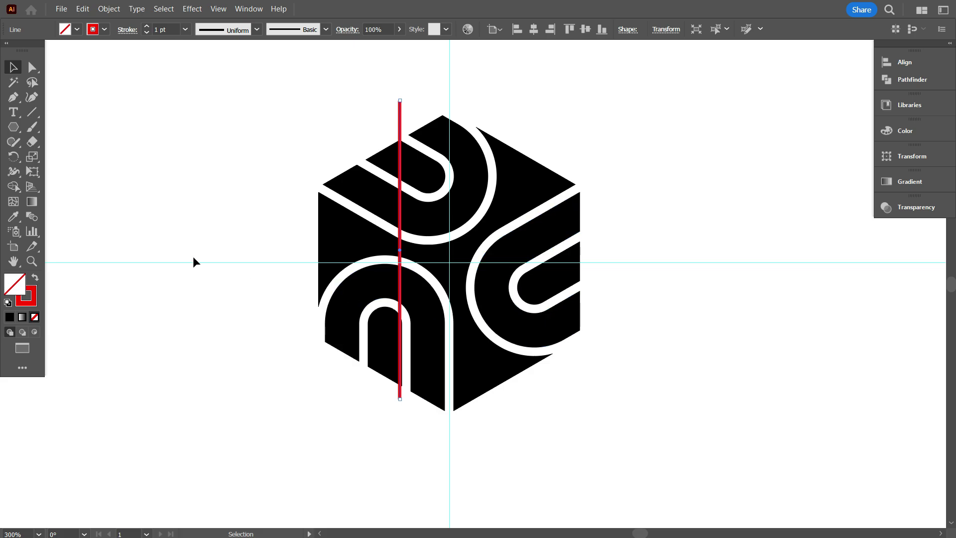
click(13, 157)
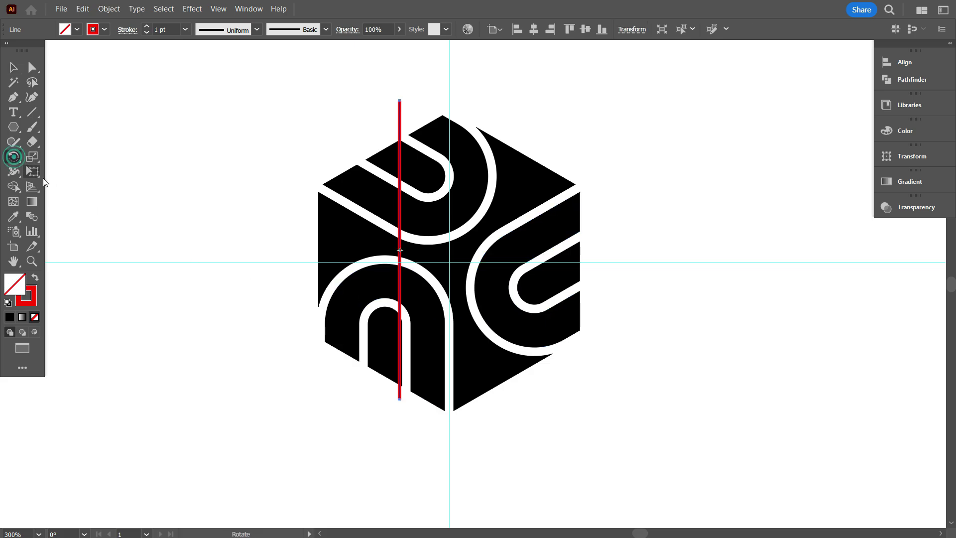
alt+click(450, 263)
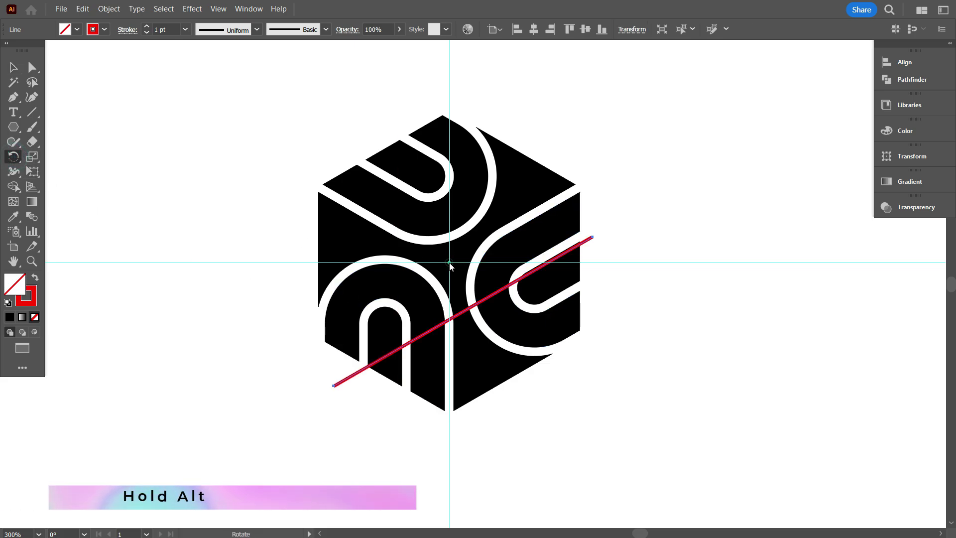
click(423, 303)
key(ctrl+d)
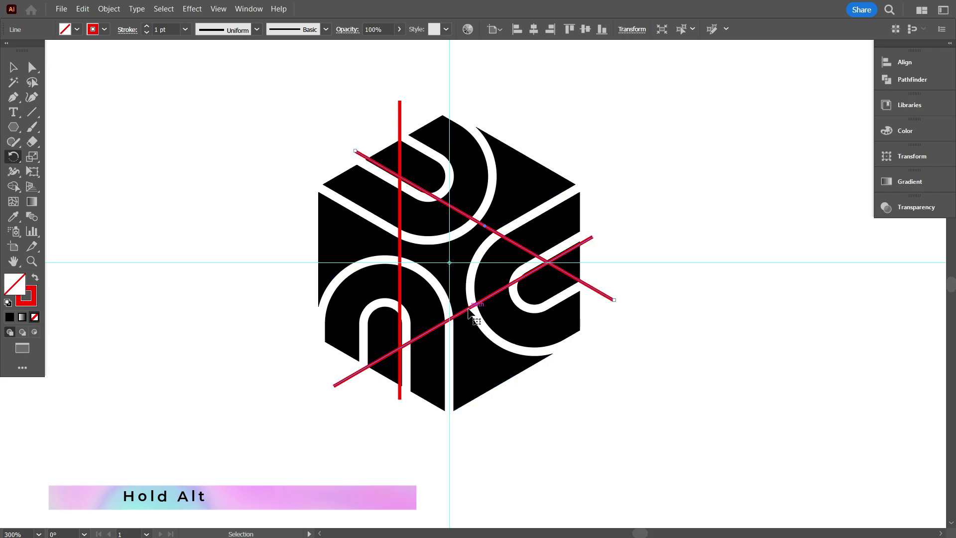
- Select all three red lines together and set their stroke weight to 0.25 pt
click(14, 67)
click(400, 119)
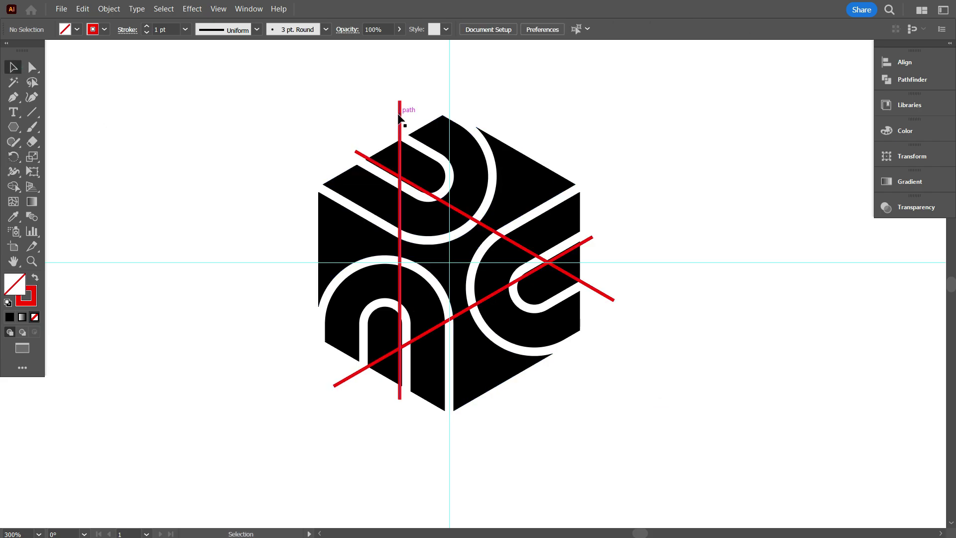
shift+click(361, 157)
shift+click(345, 382)
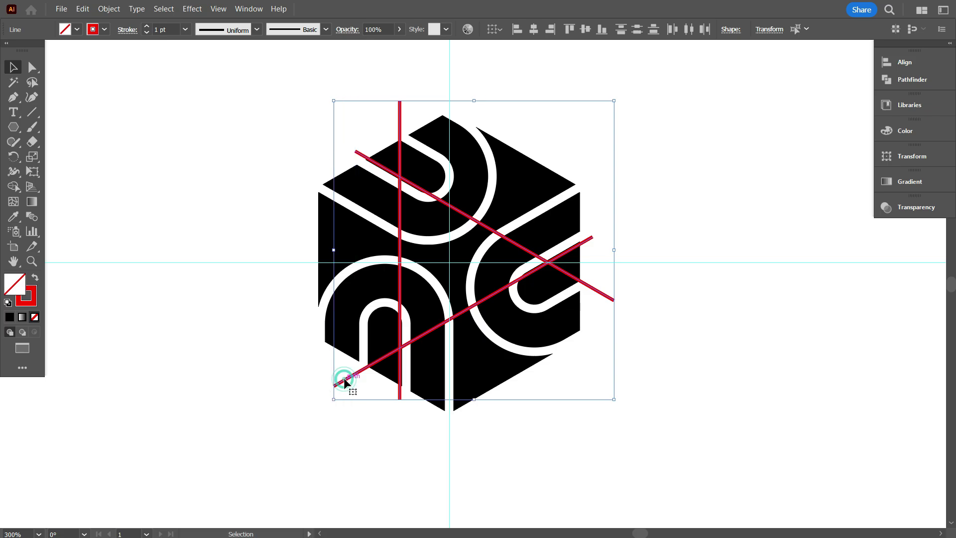
scroll(173, 29, down, 2)
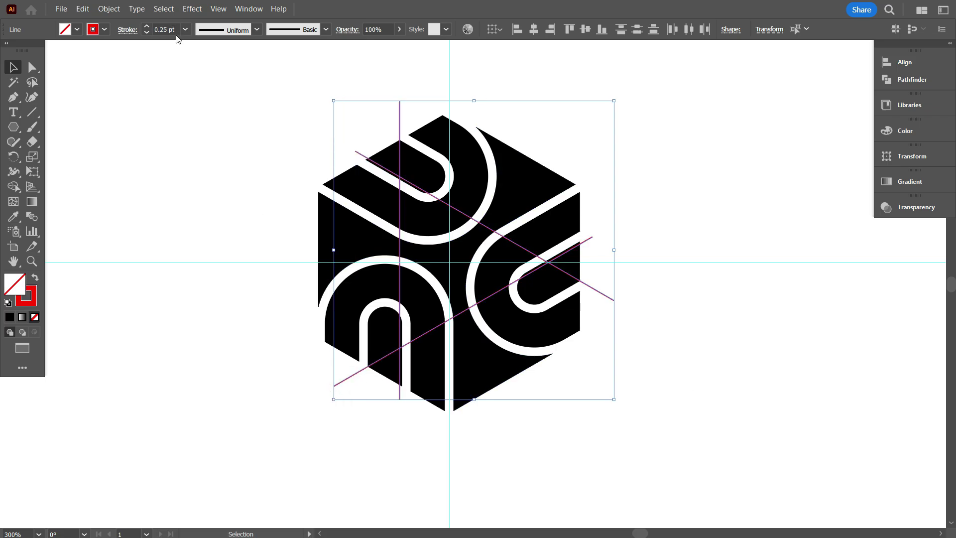
- Select the hexagon artwork with the three dividing lines and subtract the outer tip of the upper arch's inner core with Shape Builder
click(197, 97)
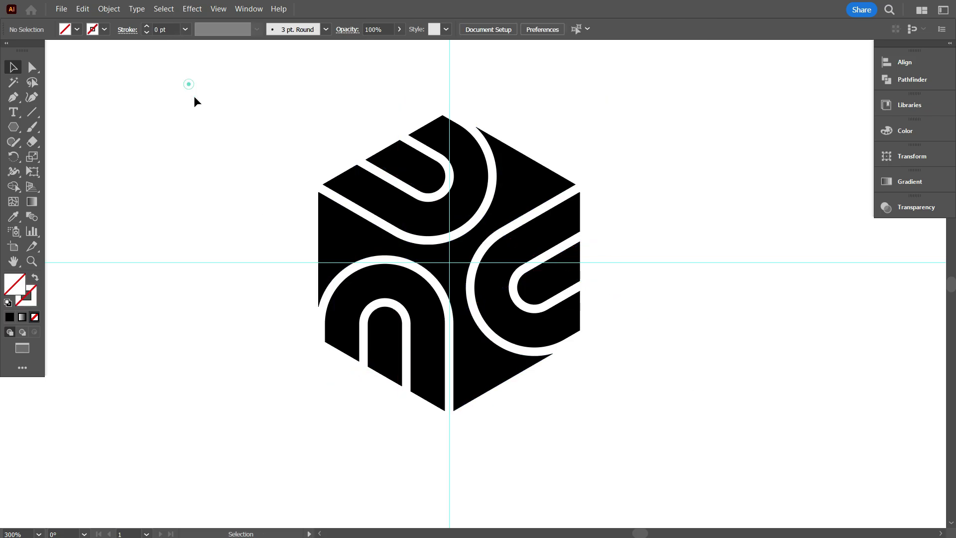
drag(284, 122, 641, 426)
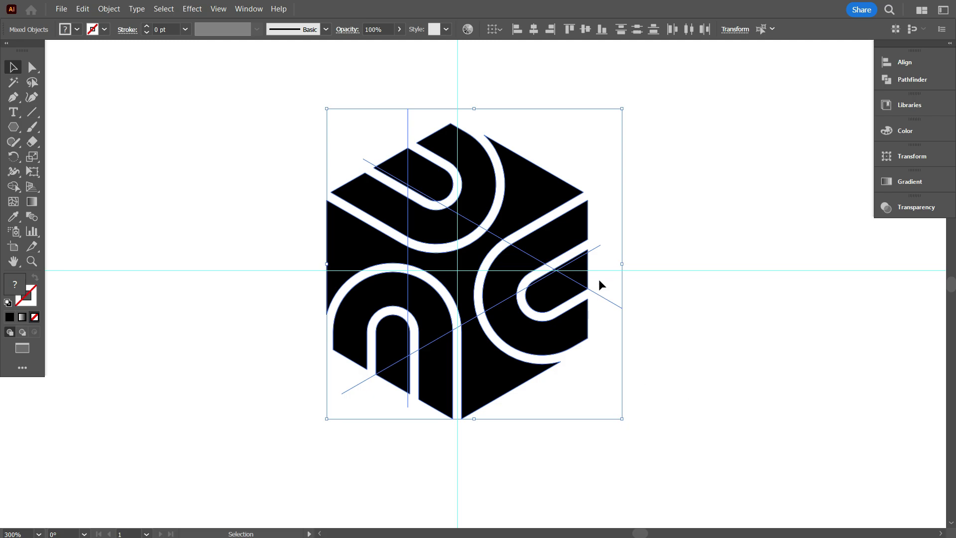
scroll(542, 306, up, 1)
scroll(392, 225, up, 1)
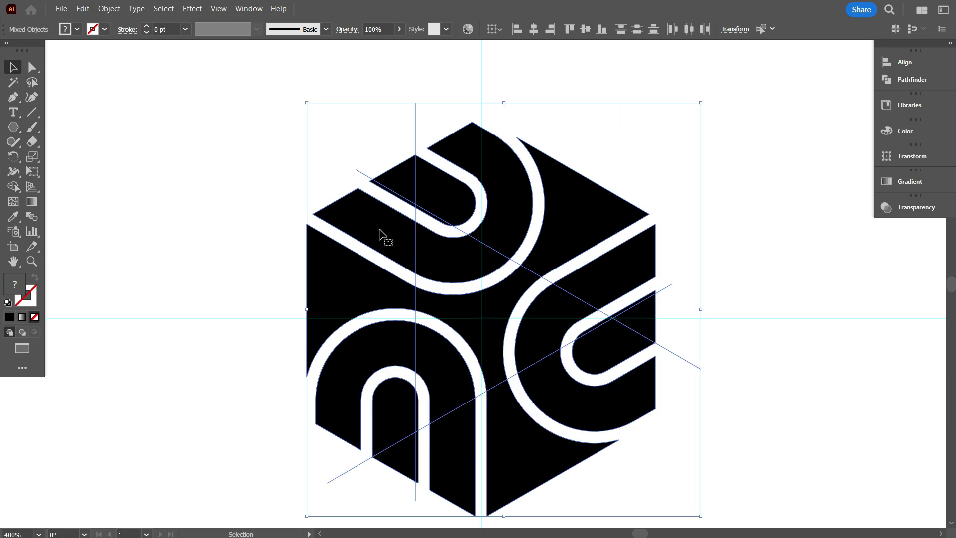
scroll(383, 236, up, 1)
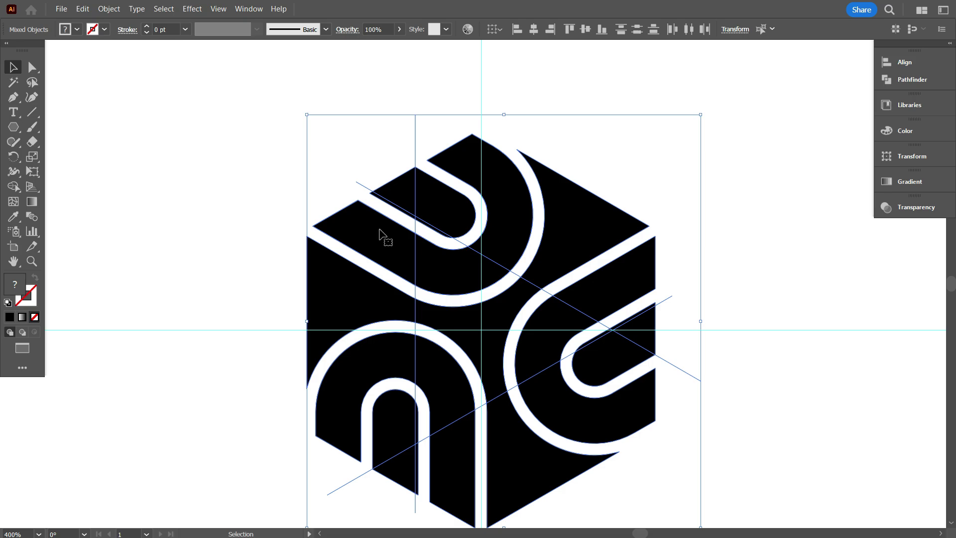
click(14, 186)
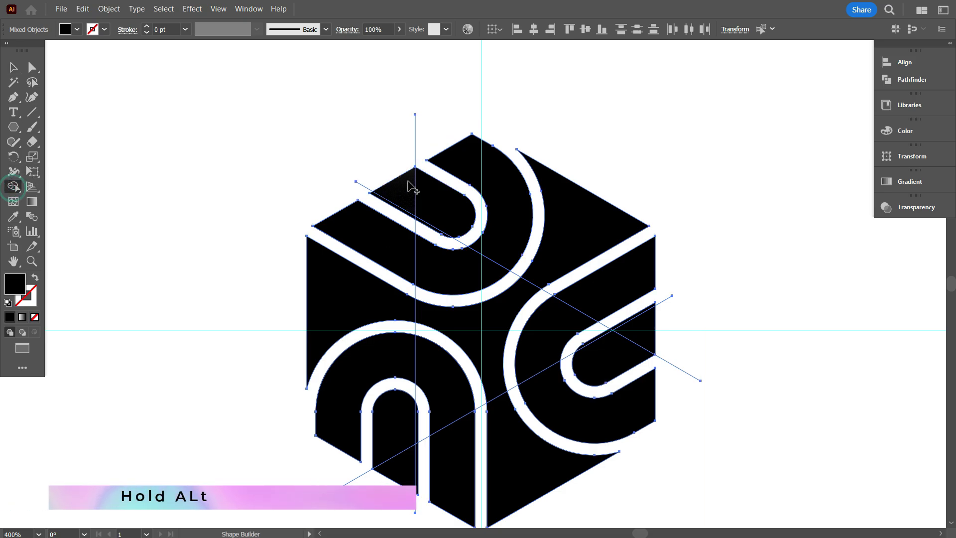
- Subtract the outer tips of the lower-left and right arches' inner cores along the dividing lines with Shape Builder
scroll(401, 223, down, 5)
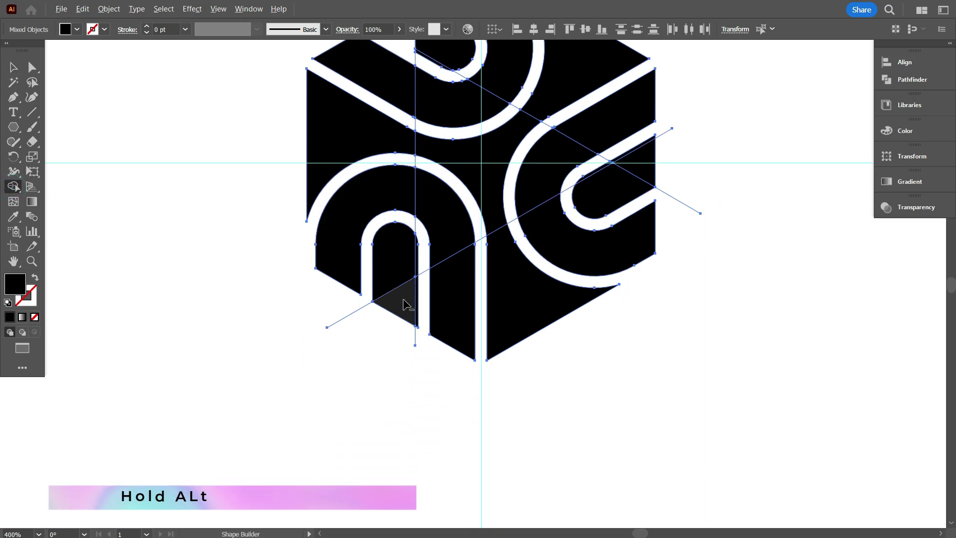
drag(435, 296, 438, 296)
key(ctrl+z)
scroll(421, 314, up, 3)
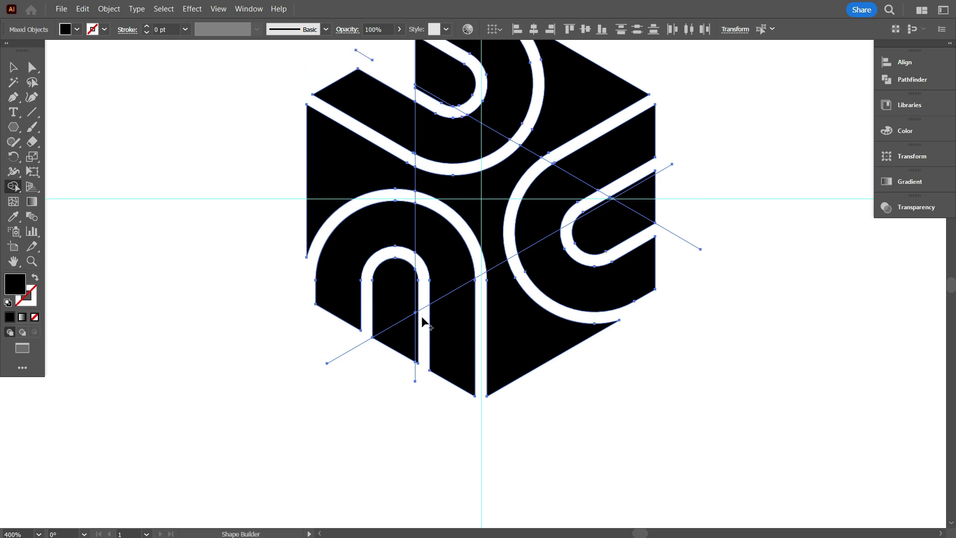
alt+click(403, 342)
scroll(630, 299, up, 3)
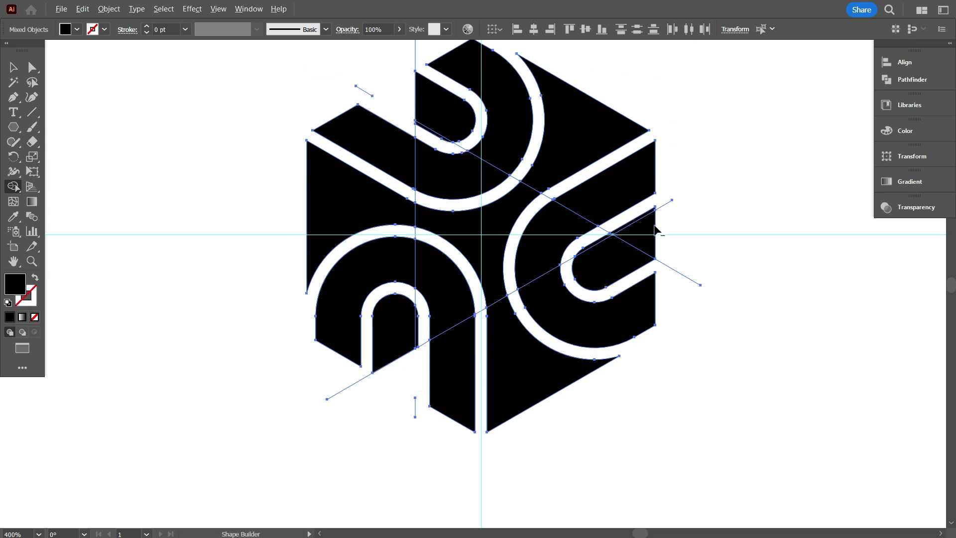
scroll(489, 228, down, 1)
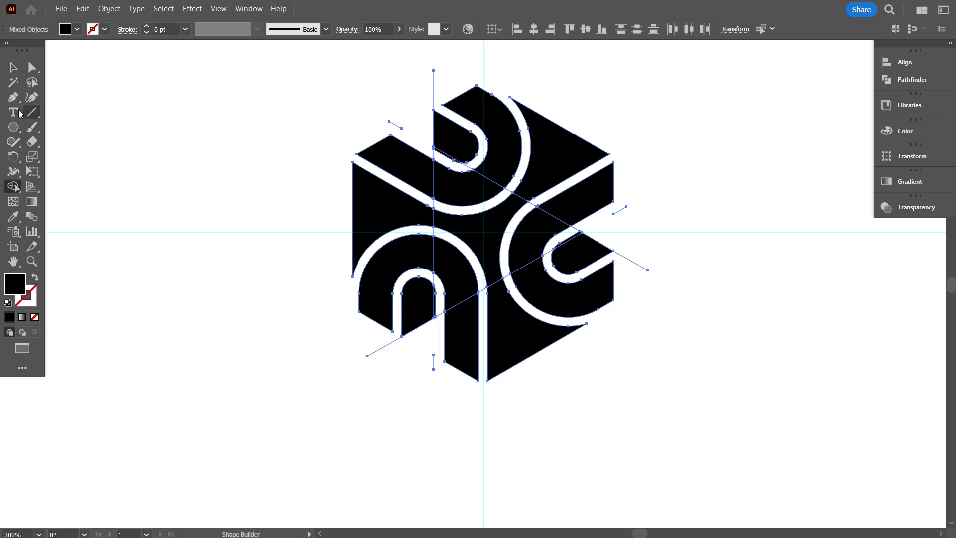
- Move the logo group away from the dividing lines and delete the leftover line pieces
click(13, 67)
click(99, 171)
click(457, 140)
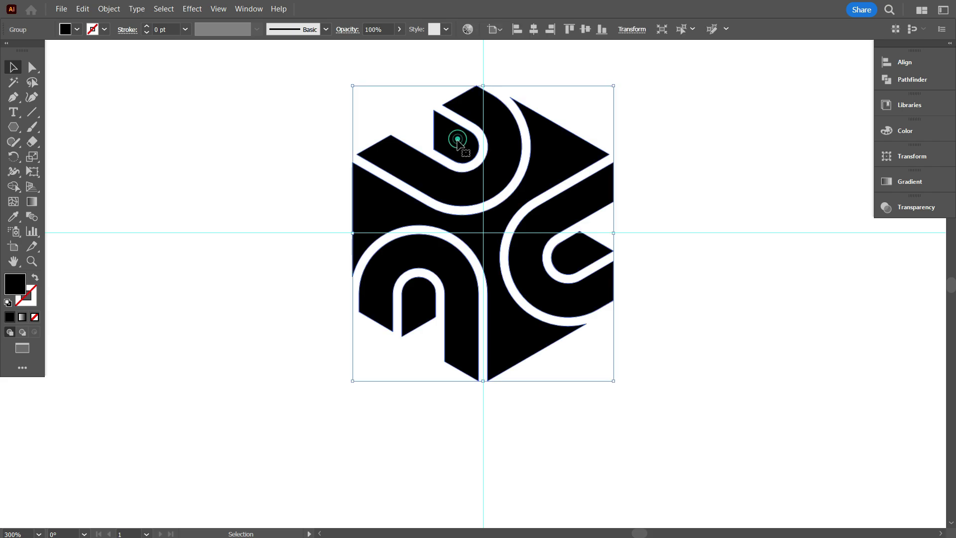
scroll(438, 207, down, 1)
scroll(441, 211, down, 1)
drag(476, 259, 681, 387)
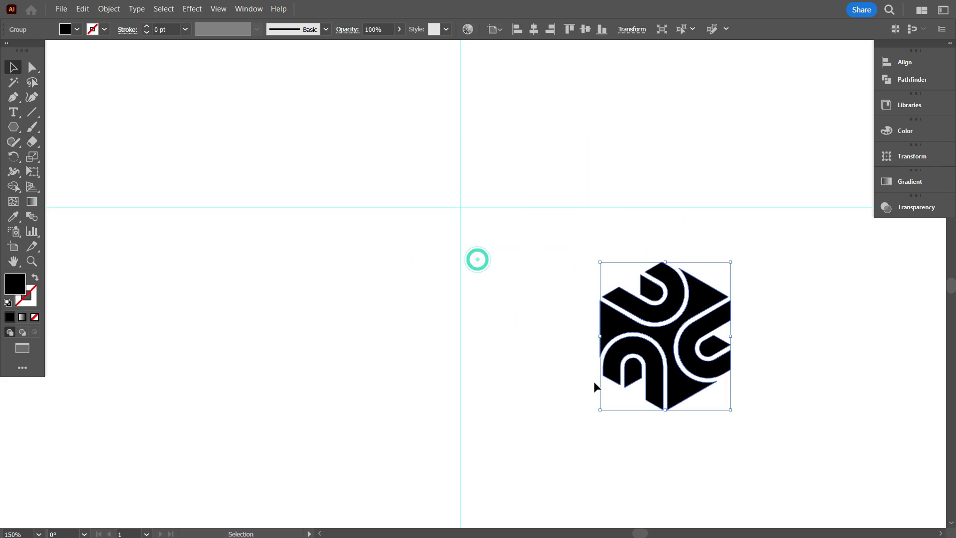
click(557, 328)
drag(543, 277, 357, 130)
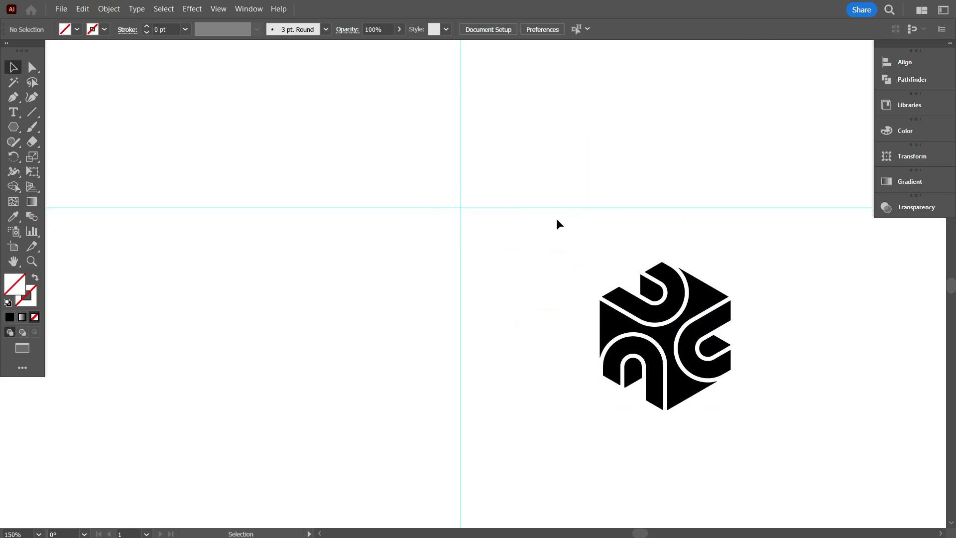
- Move the logo group back beside the guide intersection, above the horizontal guide and to the right of the vertical one
drag(557, 219, 711, 443)
drag(689, 380, 416, 272)
click(412, 367)
scroll(426, 363, up, 3)
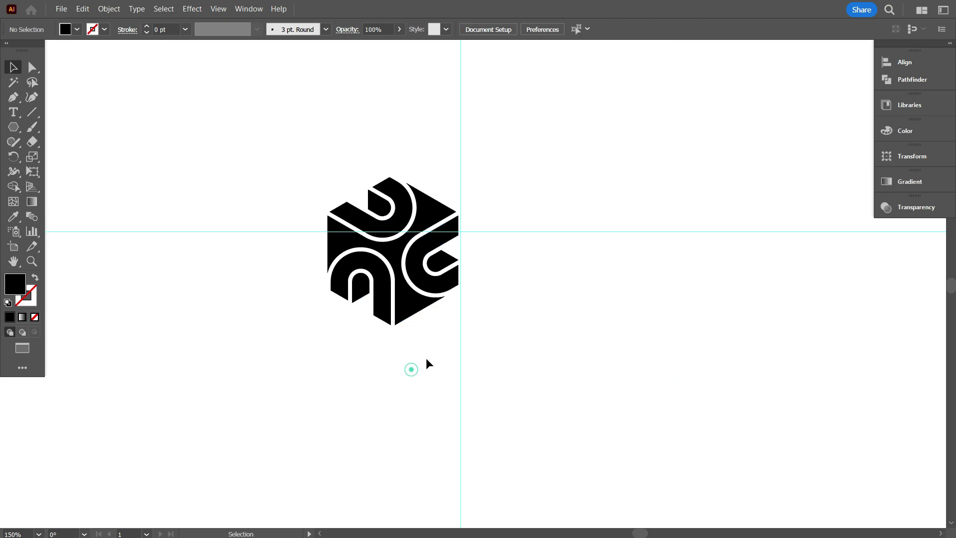
drag(408, 326, 574, 224)
scroll(570, 249, up, 3)
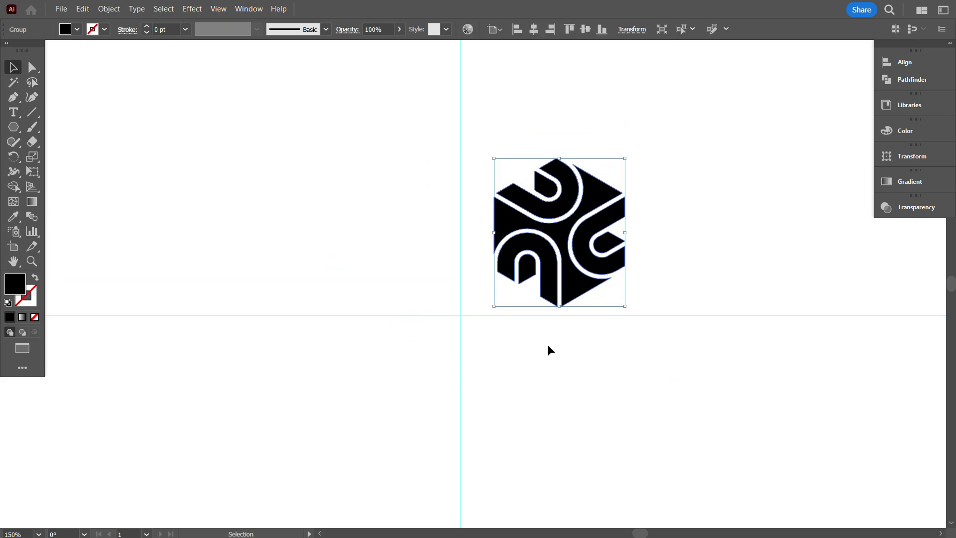
click(548, 345)
scroll(493, 319, down, 2)
scroll(475, 307, down, 1)
- Hide the guides and shift the logo group to the left and slightly down
right_click(340, 156)
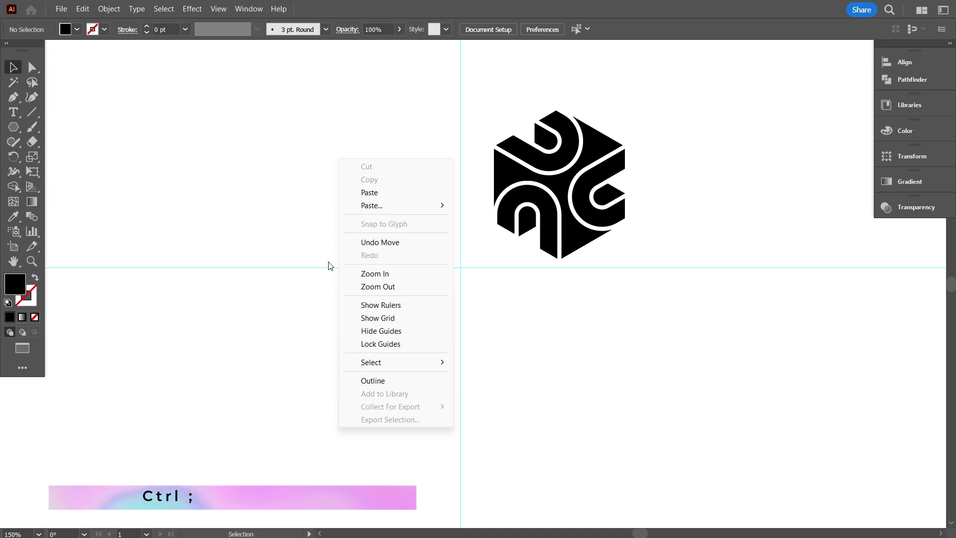
click(405, 331)
scroll(501, 326, up, 2)
drag(572, 248, 482, 285)
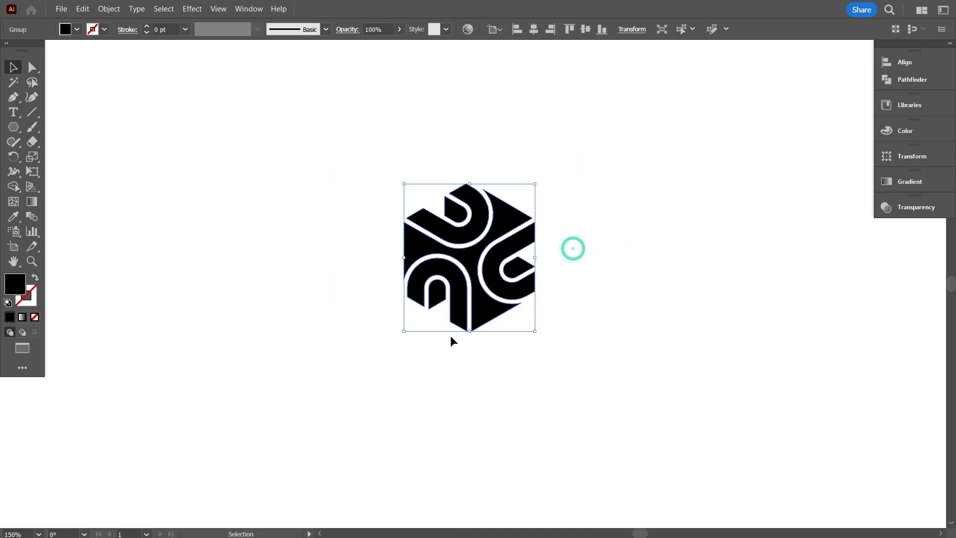
click(445, 354)
- Ungroup the logo so its black shapes are separate objects
scroll(459, 349, up, 1)
scroll(507, 351, up, 2)
scroll(513, 358, up, 1)
scroll(513, 357, up, 2)
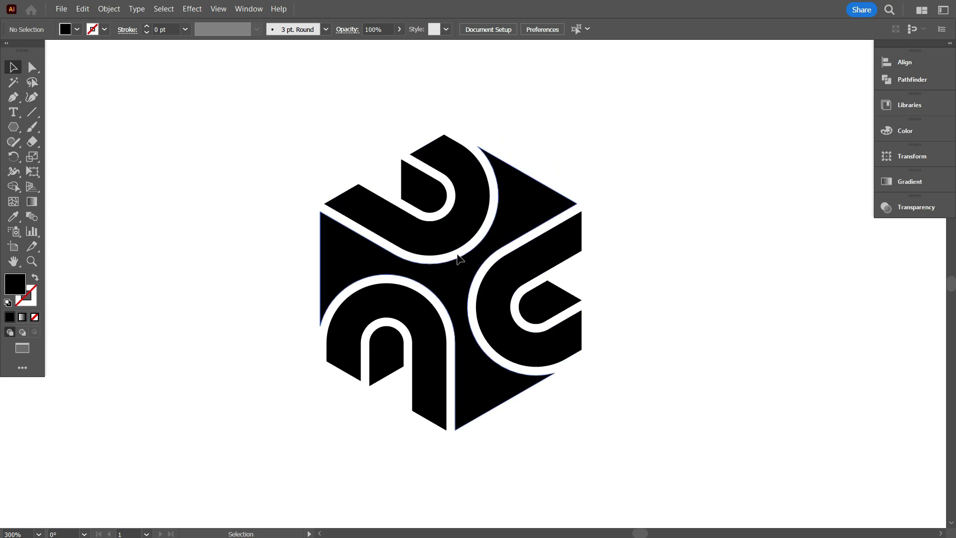
scroll(459, 256, up, 1)
scroll(529, 242, down, 2)
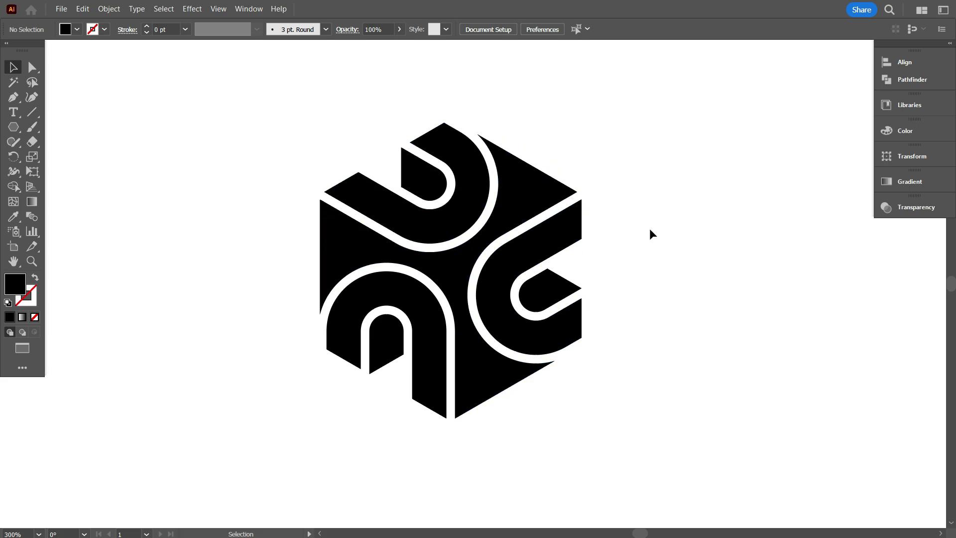
click(448, 275)
right_click(448, 275)
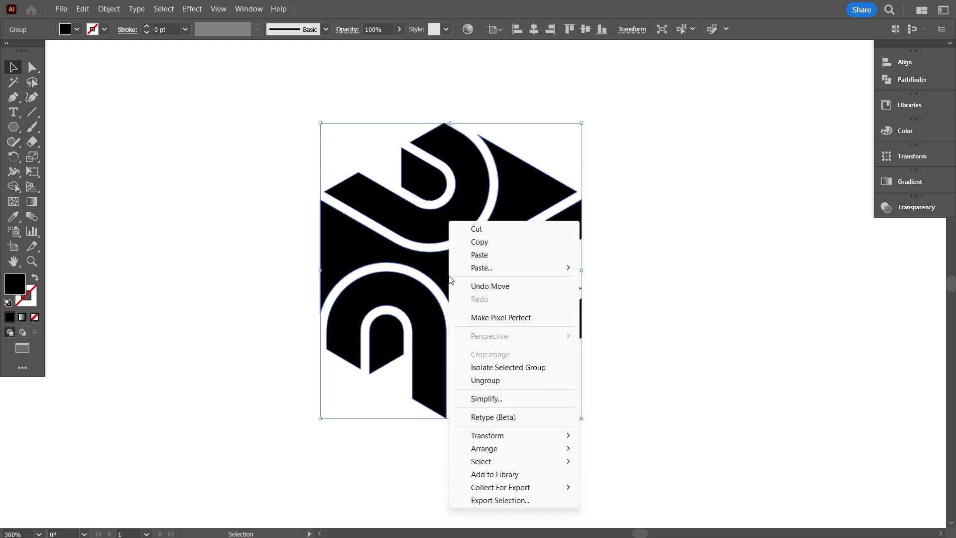
click(504, 381)
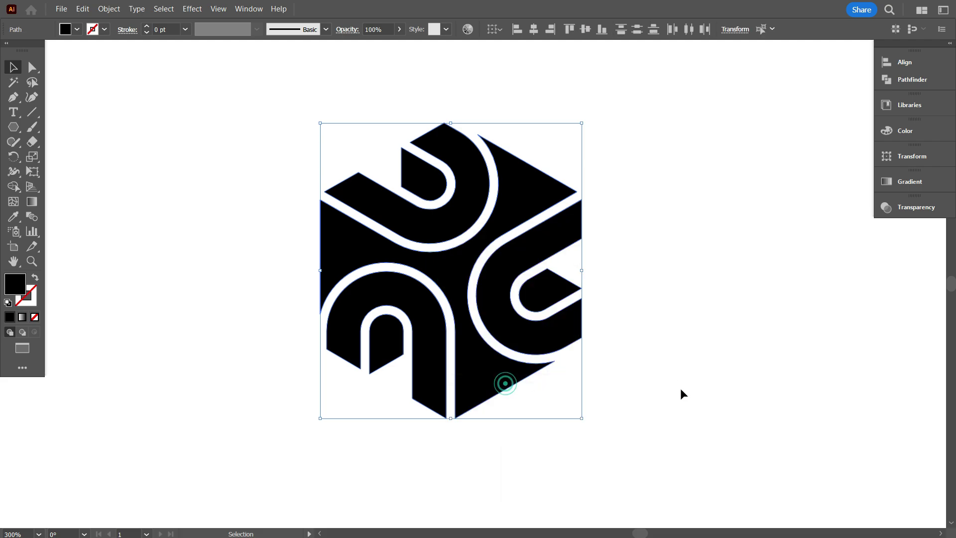
click(680, 387)
- Round the three sharp outer corners of the central black shape between the arches and adjust their corner radius
click(354, 245)
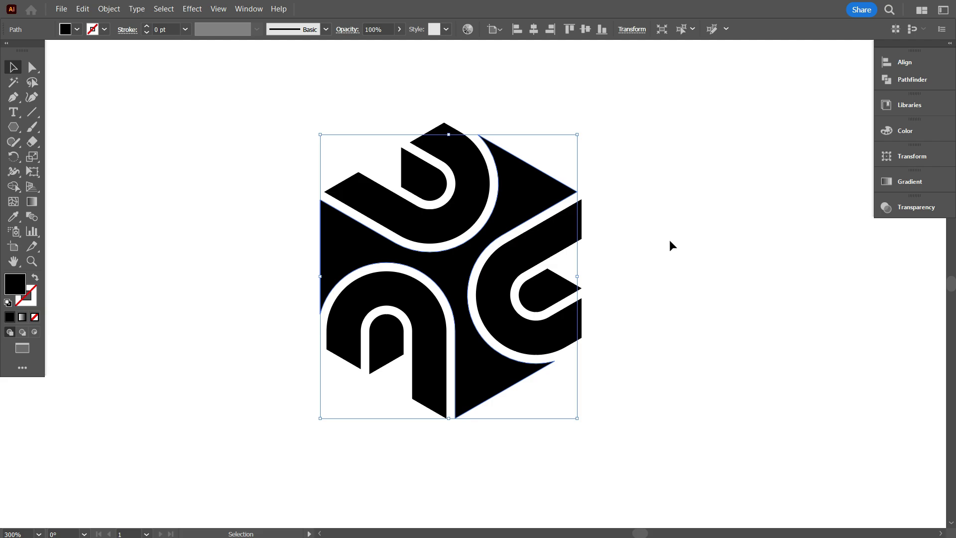
click(33, 68)
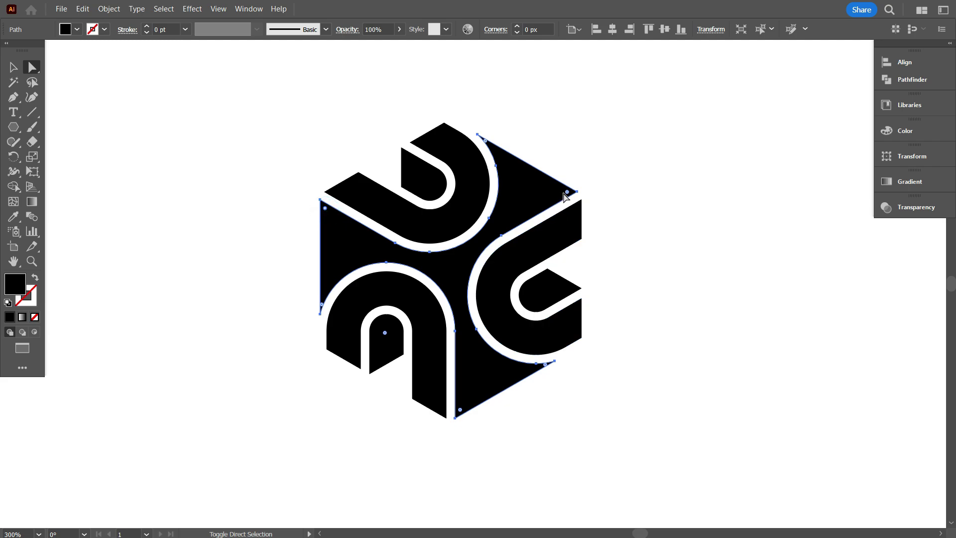
mouse_move(462, 412)
mouse_down()
mouse_move(481, 396)
mouse_move(465, 404)
mouse_up()
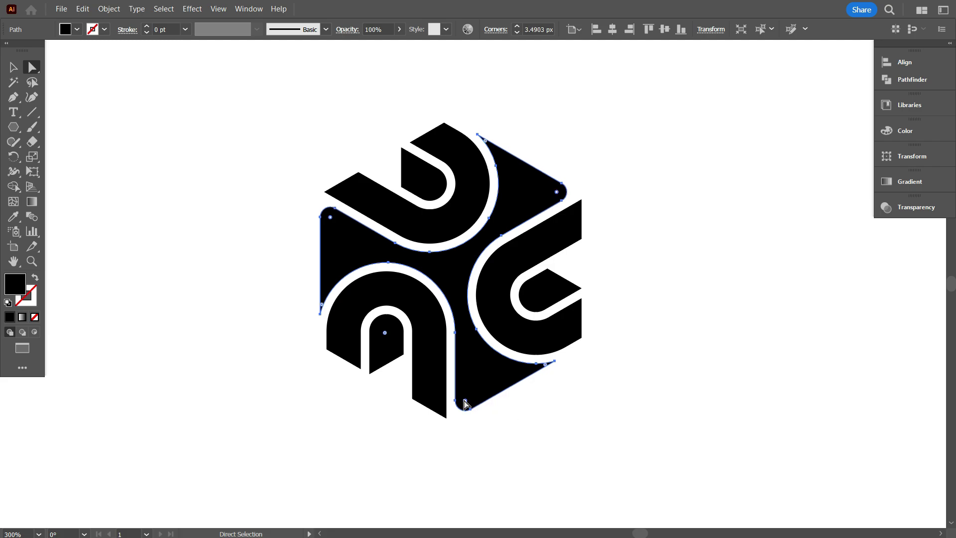
click(540, 30)
click(655, 139)
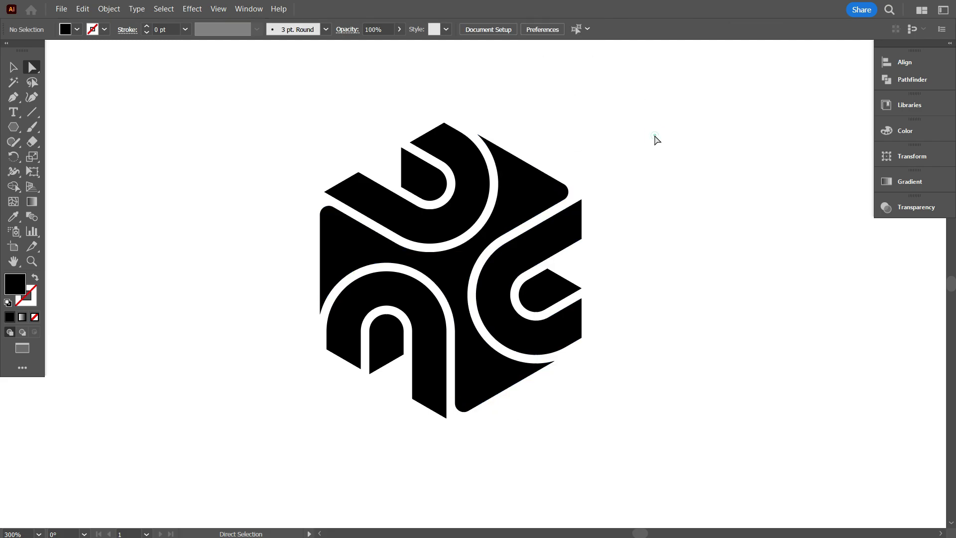
- Select the three inner arch cores and round the outer tips of the upper and lower-left ones with a 2.5 px radius
key(v)
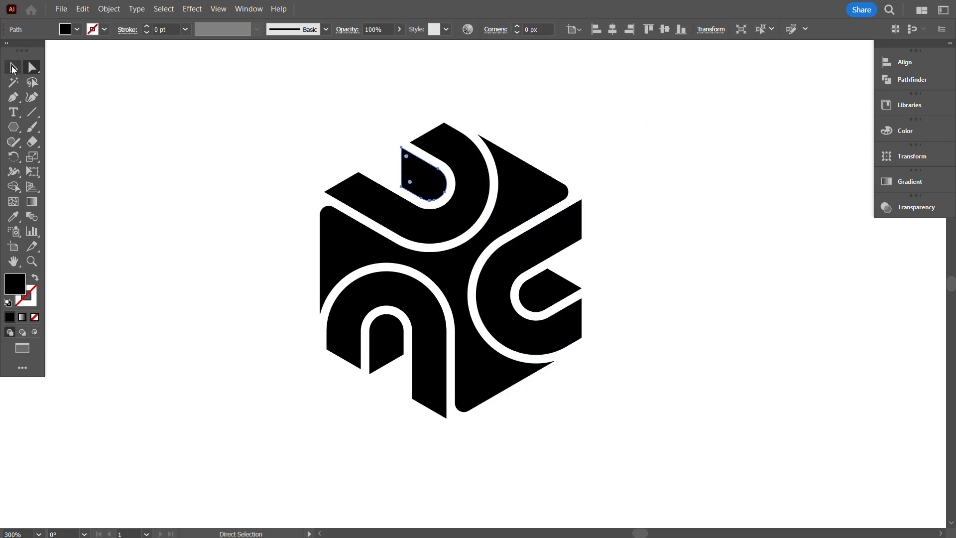
click(408, 162)
shift+click(539, 295)
shift+click(386, 344)
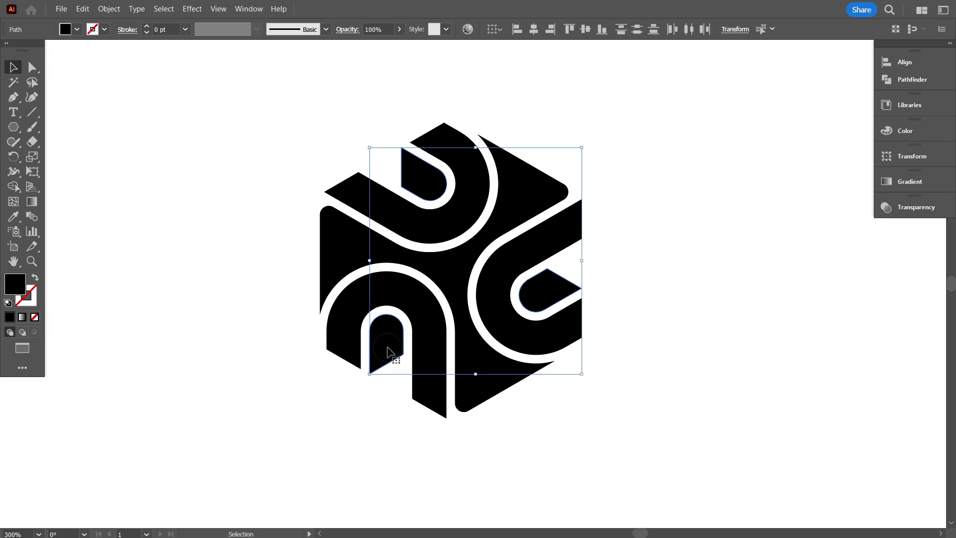
click(30, 67)
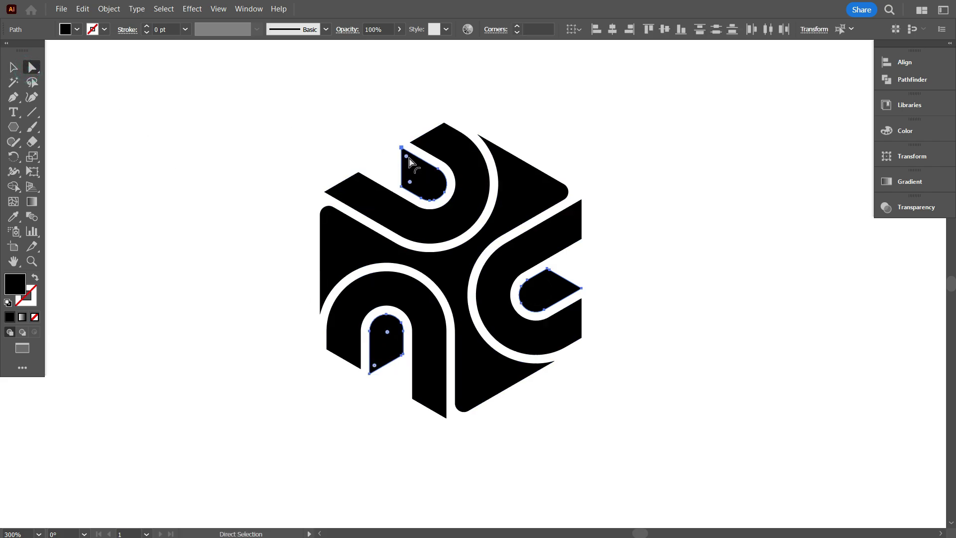
click(376, 364)
mouse_move(407, 157)
mouse_down()
mouse_move(421, 166)
mouse_move(416, 156)
mouse_up()
click(542, 30)
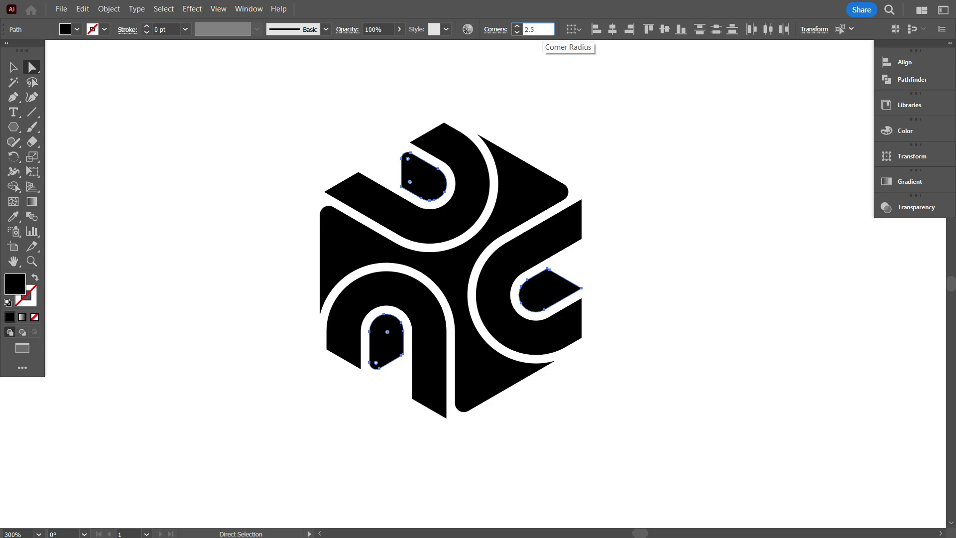
click(587, 105)
- Examine the anchor points at the outer tip of the right arch's inner core
scroll(588, 347, down, 1)
scroll(574, 288, up, 3)
click(535, 253)
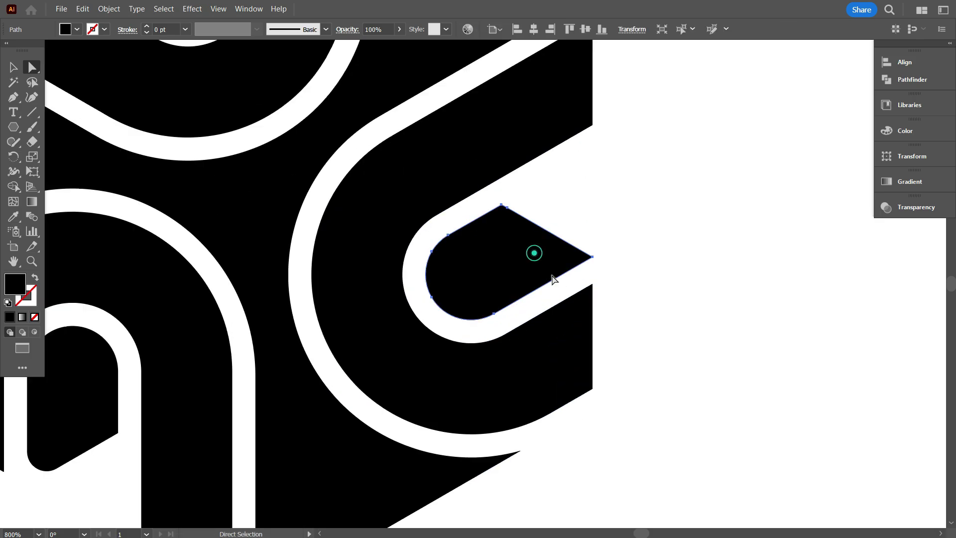
click(13, 67)
scroll(445, 313, down, 3)
click(539, 346)
scroll(488, 306, up, 2)
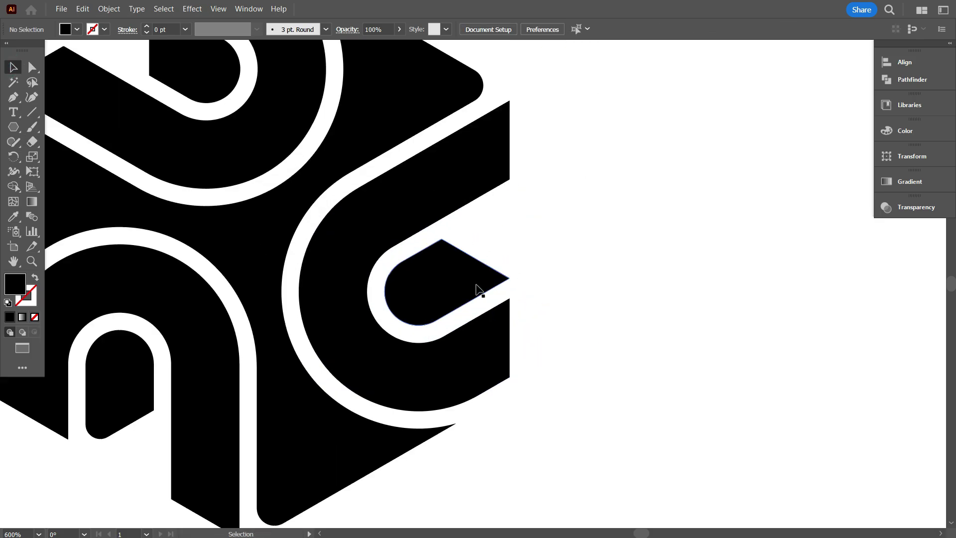
click(475, 282)
click(31, 67)
scroll(463, 284, up, 1)
scroll(510, 289, down, 1)
scroll(561, 285, down, 3)
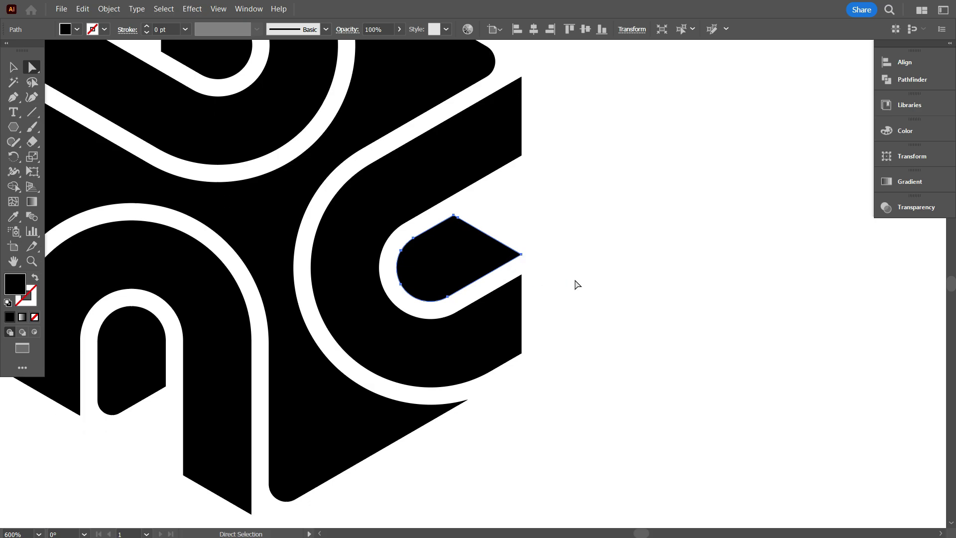
- Remove the surplus anchor point at the outer tip of the right arch's inner core with the Delete Anchor Point tool
right_click(13, 98)
click(46, 129)
scroll(541, 248, up, 9)
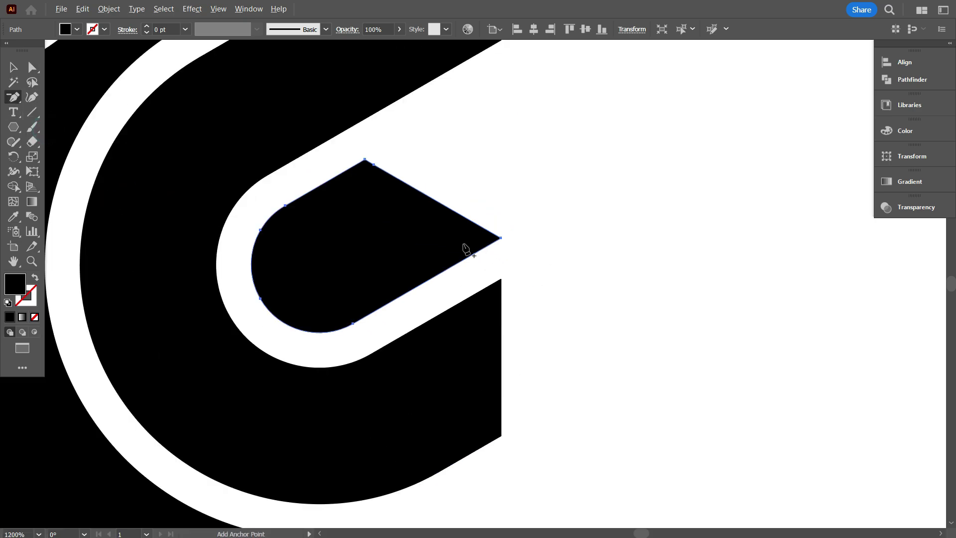
scroll(638, 315, down, 2)
click(755, 288)
scroll(591, 313, down, 7)
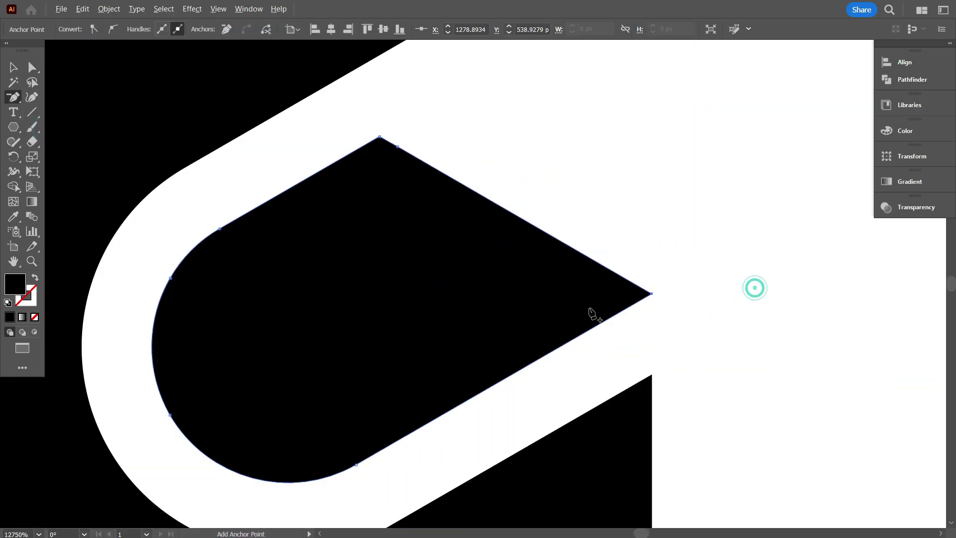
scroll(599, 314, down, 1)
- Round the outer tip of the right arch's inner core with a 2.5 px corner radius
click(12, 67)
click(648, 282)
scroll(630, 305, up, 3)
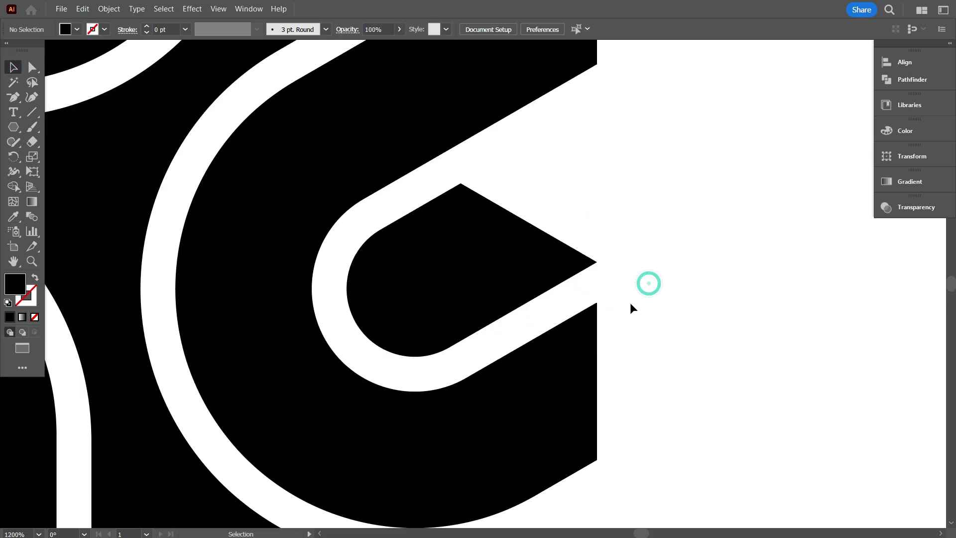
click(538, 267)
key(a)
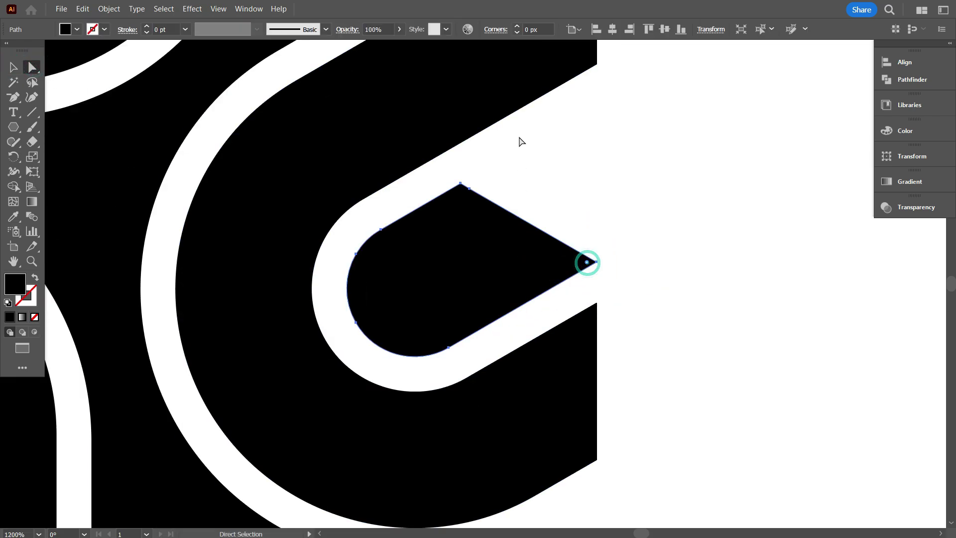
double_click(544, 30)
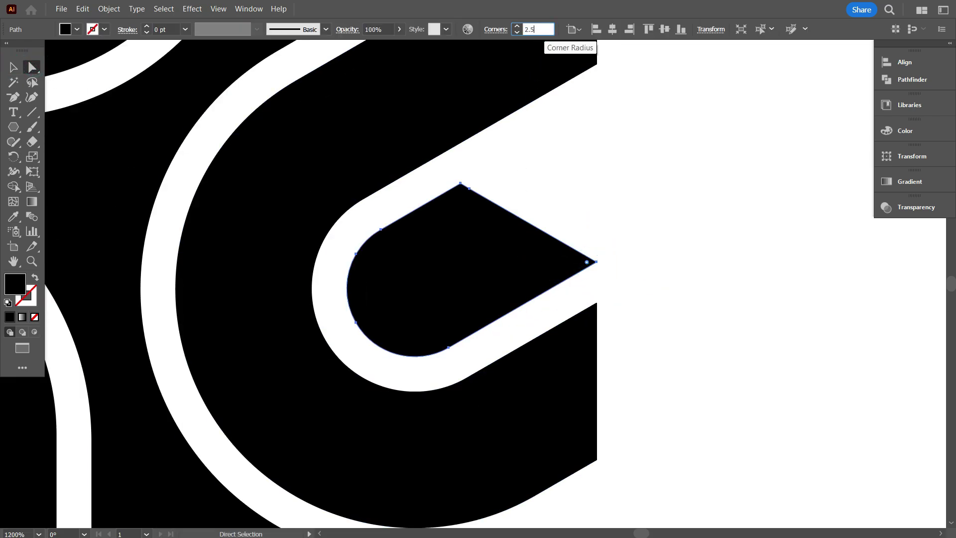
key(Return)
click(606, 156)
scroll(614, 280, down, 5)
click(14, 68)
click(236, 225)
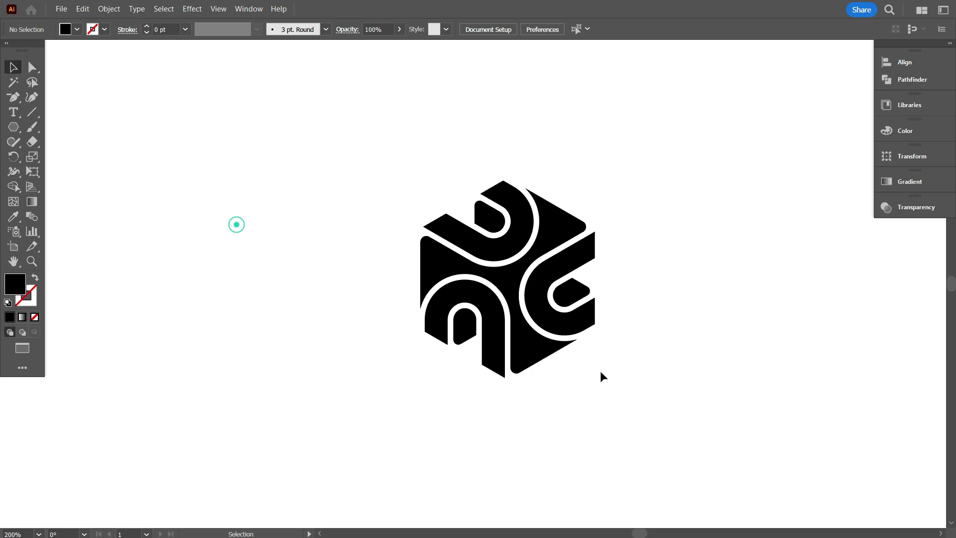
- Group all the shapes of the hexagonal logo into one object
scroll(613, 348, up, 2)
scroll(409, 284, down, 2)
scroll(343, 204, down, 1)
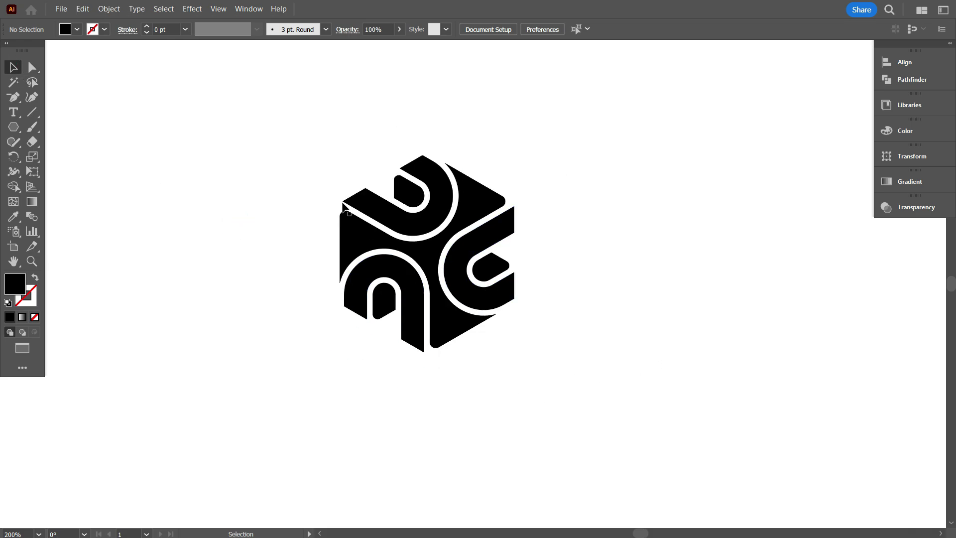
drag(197, 107, 640, 423)
right_click(615, 153)
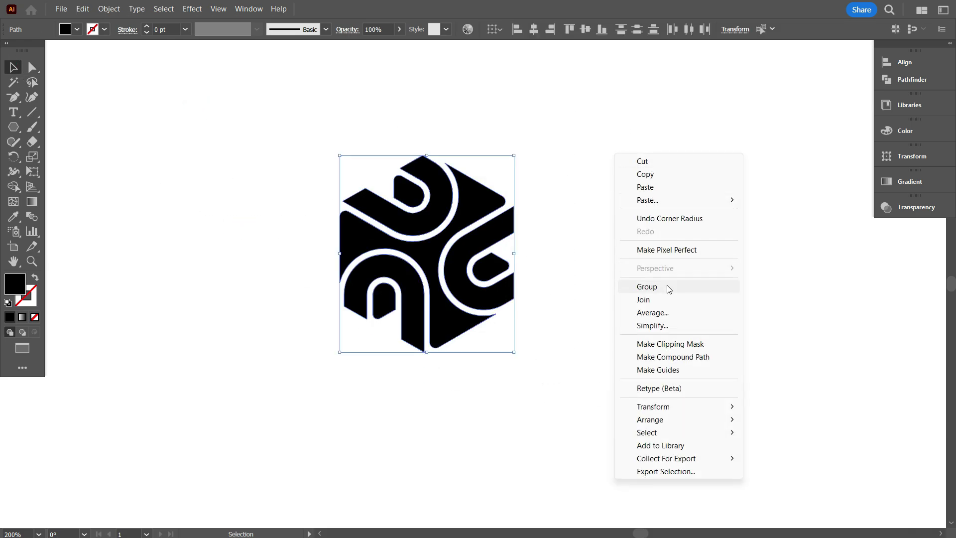
click(666, 290)
scroll(320, 329, up, 1)
click(258, 298)
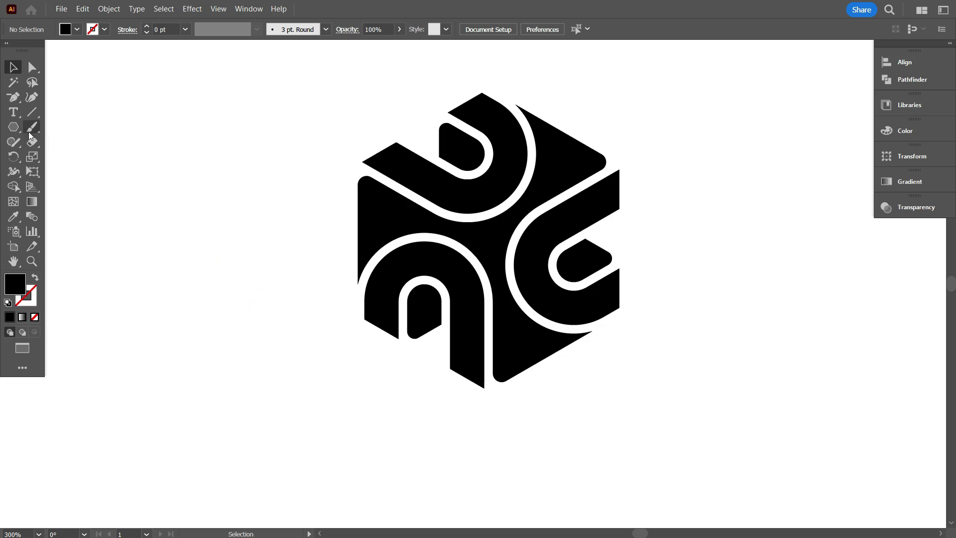
- Draw a large black hexagon beside the logo and rotate it so a corner points straight up
click(14, 127)
drag(239, 194, 320, 296)
scroll(386, 103, up, 3)
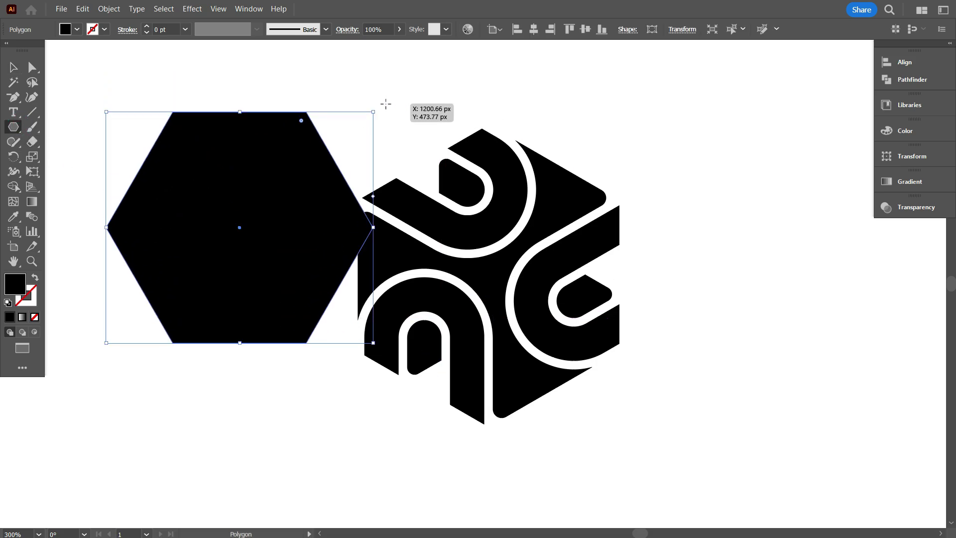
drag(378, 109, 346, 373)
- Align the hexagon and the logo group to each other by their horizontal and vertical centres
click(13, 67)
shift+click(502, 264)
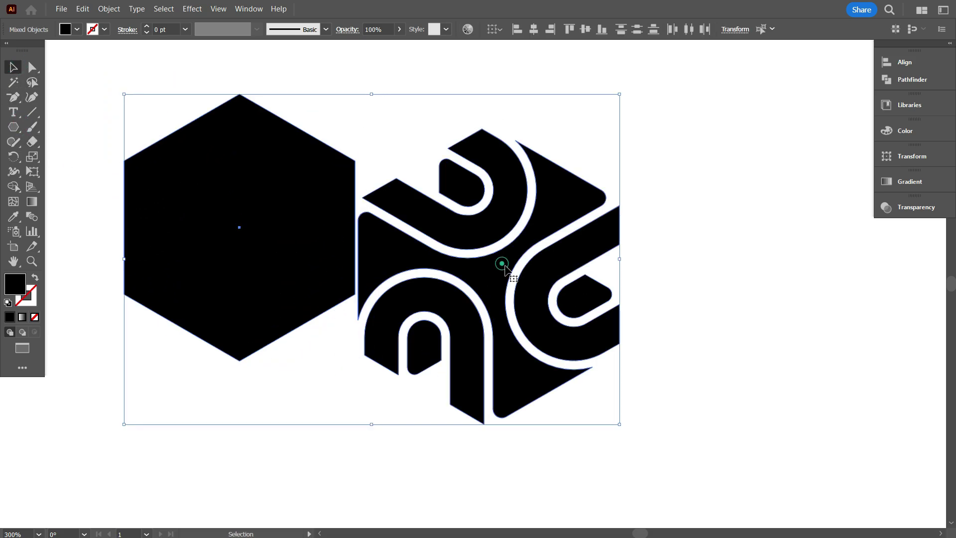
click(535, 31)
click(585, 31)
click(604, 351)
- Reposition and enlarge the black hexagon until its edges match the outline of the logo beneath it
click(296, 248)
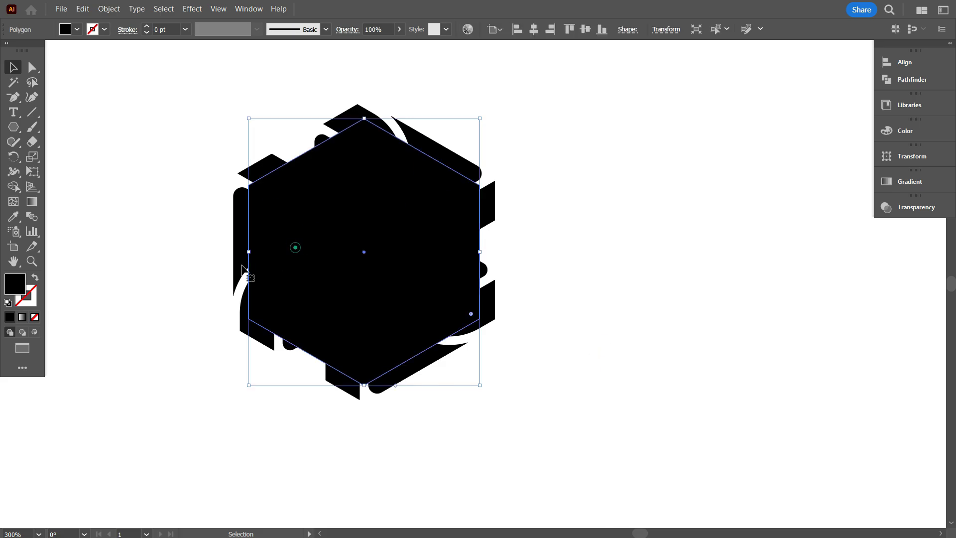
scroll(252, 271, up, 1)
drag(389, 302, 466, 298)
drag(341, 265, 321, 263)
scroll(308, 219, up, 1)
click(309, 216)
scroll(308, 215, down, 1)
drag(303, 137, 623, 364)
click(611, 105)
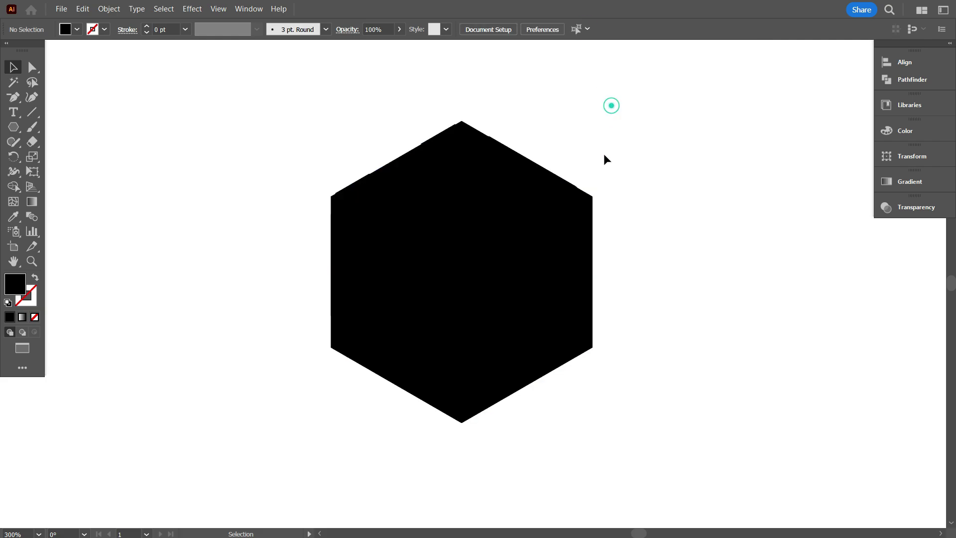
- Round all six corners of the covering hexagon to a radius of about 15 px
click(542, 228)
click(32, 67)
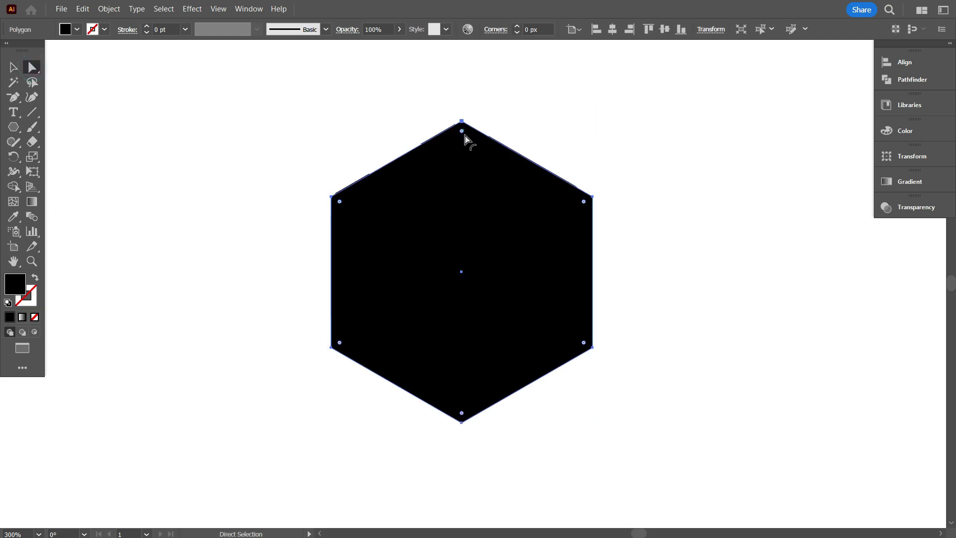
drag(464, 135, 487, 171)
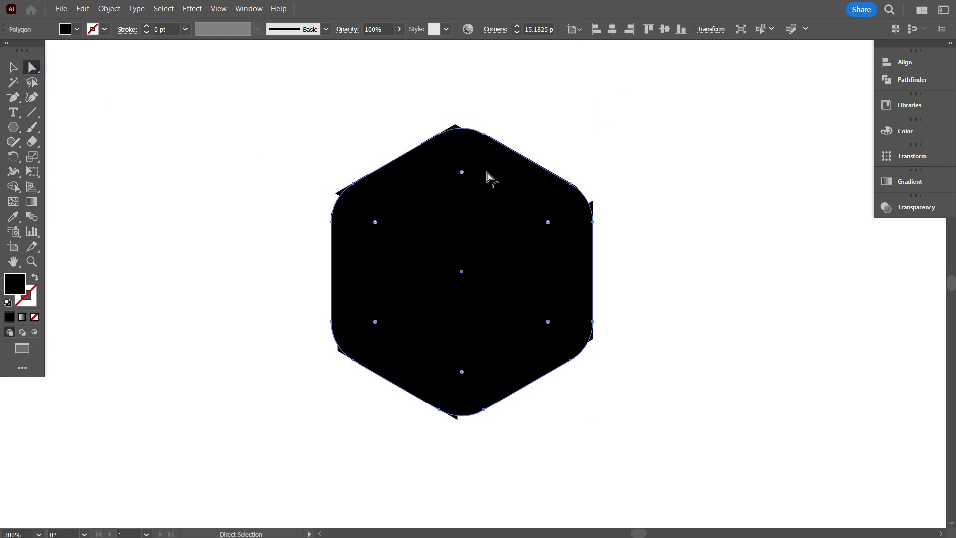
click(727, 172)
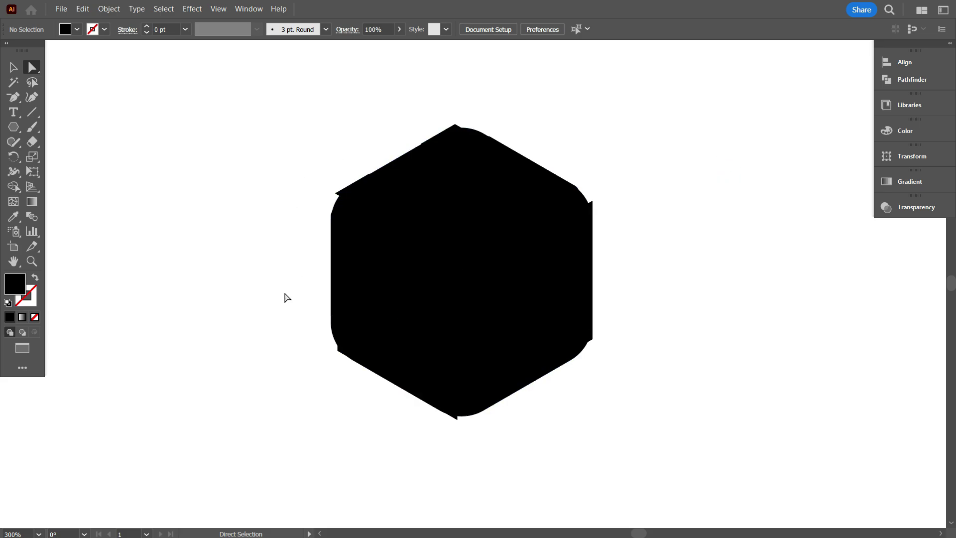
click(211, 178)
- Select the logo and hexagon and trim the logo tips protruding past the upper-left and top rounded corners with the Shape Builder tool
scroll(469, 221, down, 1)
drag(286, 122, 662, 418)
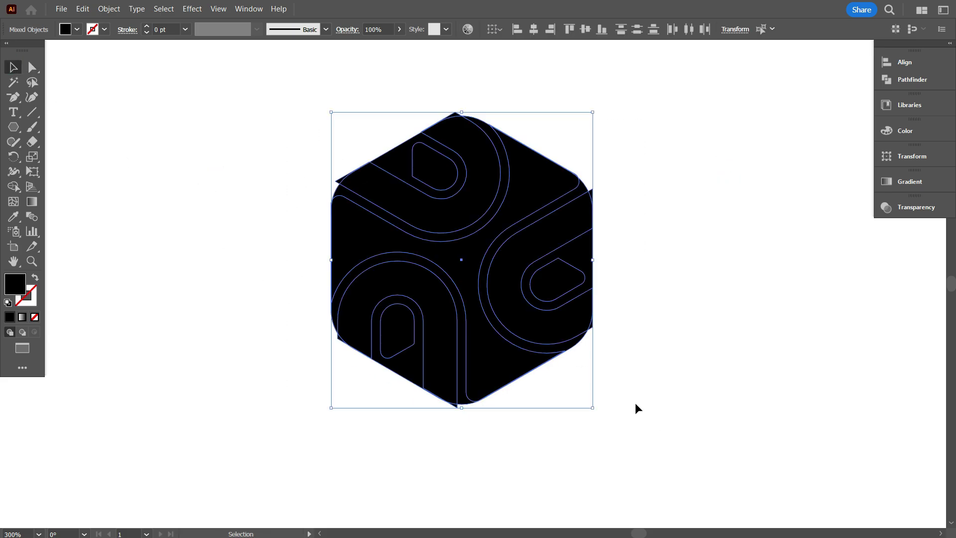
click(14, 186)
scroll(322, 162, up, 6)
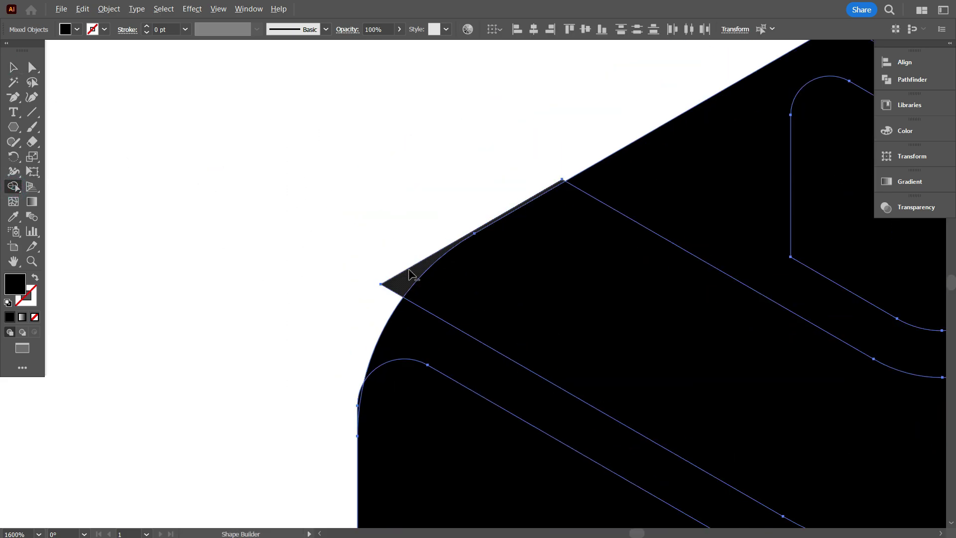
alt+click(410, 271)
scroll(404, 274, down, 5)
scroll(432, 231, up, 5)
alt+click(415, 191)
scroll(414, 179, down, 5)
- Trim away the remaining logo tips that protrude past the hexagon's right, bottom and lower-left rounded corners
scroll(545, 240, up, 6)
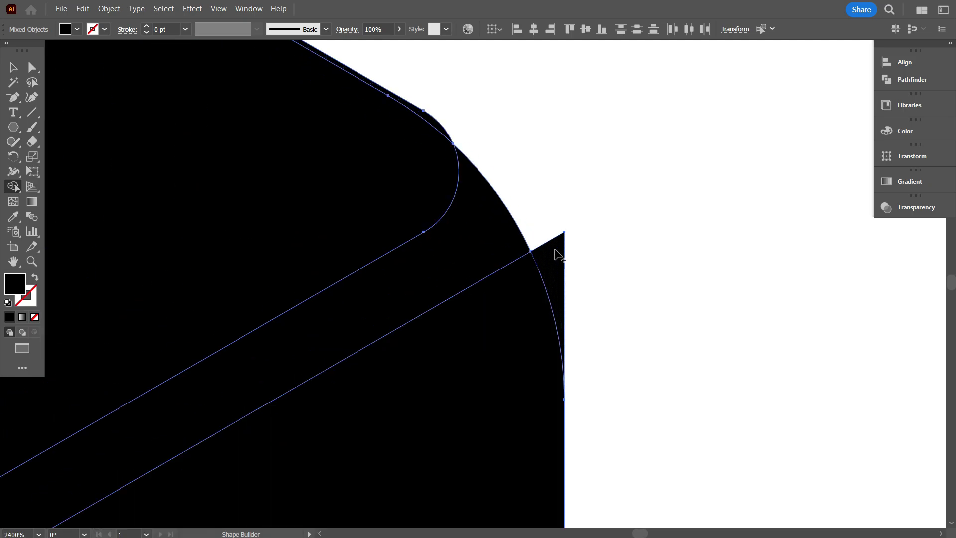
alt+click(558, 255)
scroll(555, 230, down, 5)
scroll(645, 230, up, 5)
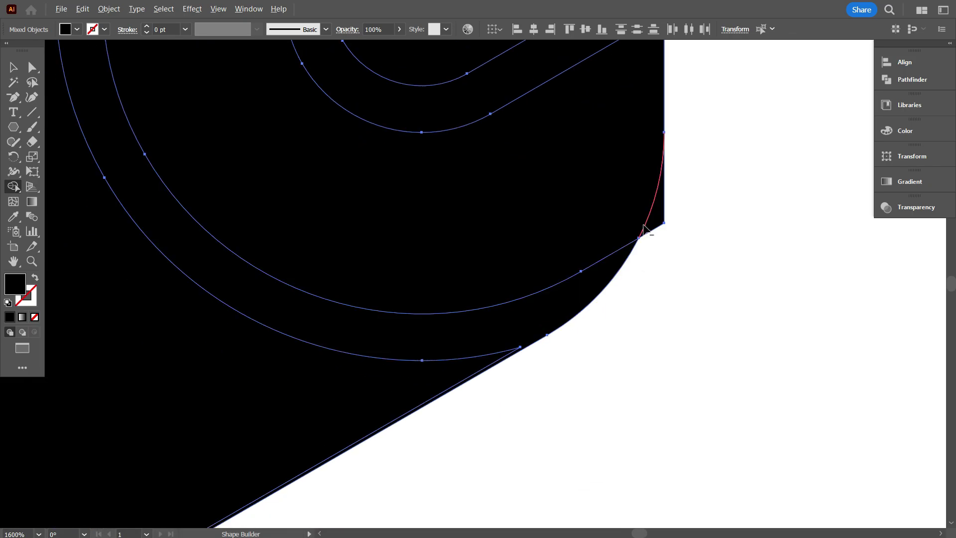
alt+click(644, 229)
scroll(637, 239, down, 5)
scroll(544, 346, up, 5)
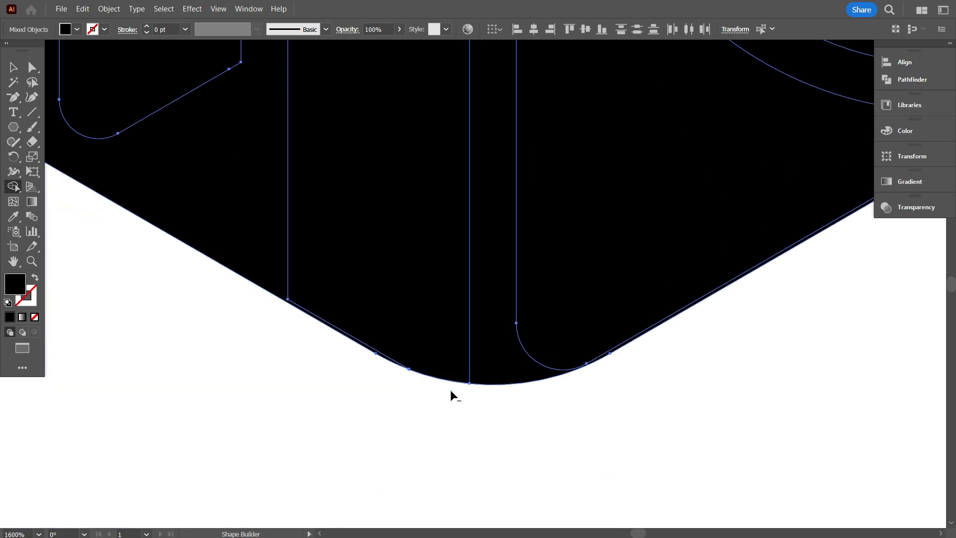
scroll(404, 363, down, 6)
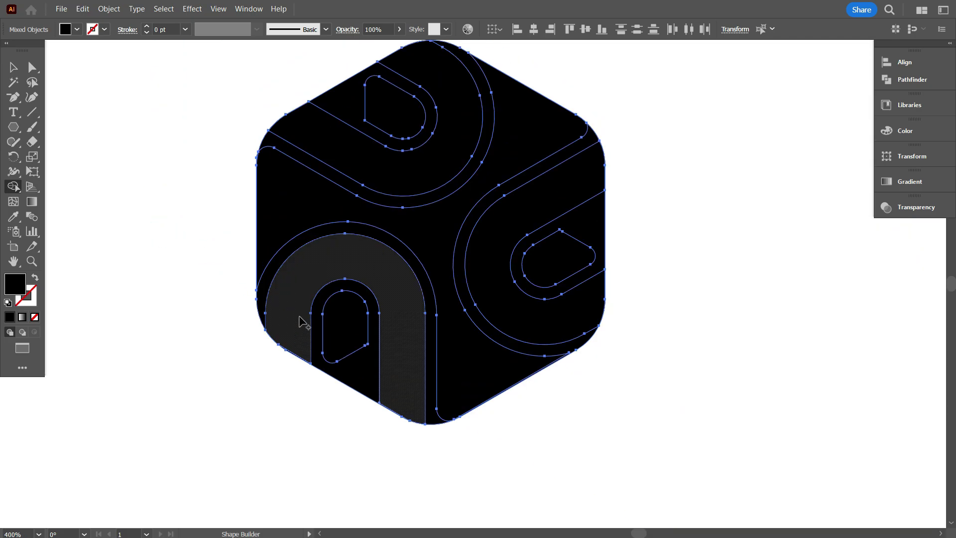
scroll(306, 318, down, 1)
- Move the rounded black hexagon off the trimmed logo and delete it
click(13, 67)
click(178, 157)
scroll(386, 227, down, 2)
drag(403, 237, 625, 274)
click(455, 360)
scroll(387, 374, up, 1)
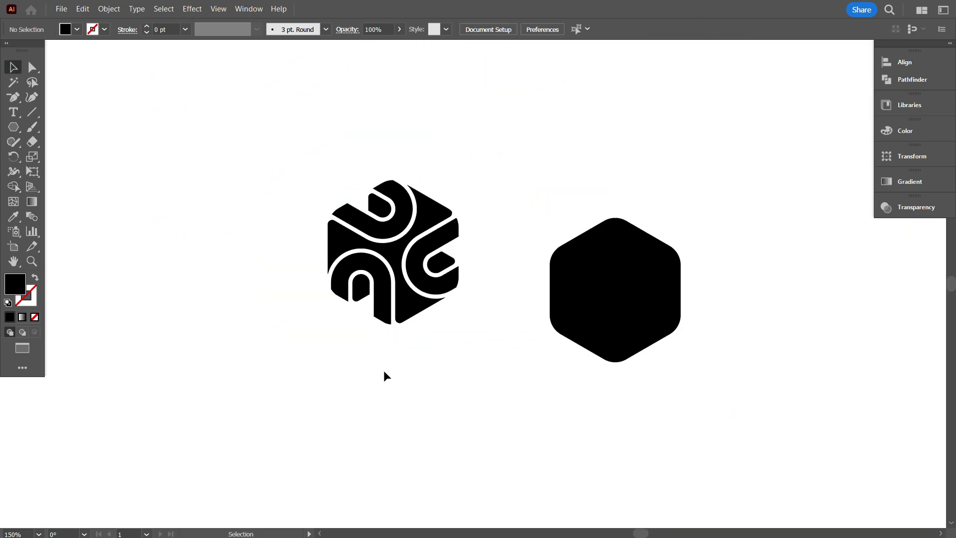
scroll(383, 370, up, 2)
drag(573, 188, 681, 322)
key(Delete)
- Round the sharp inner-side corner at the end of each arch's longer leg with live corners
scroll(268, 387, up, 3)
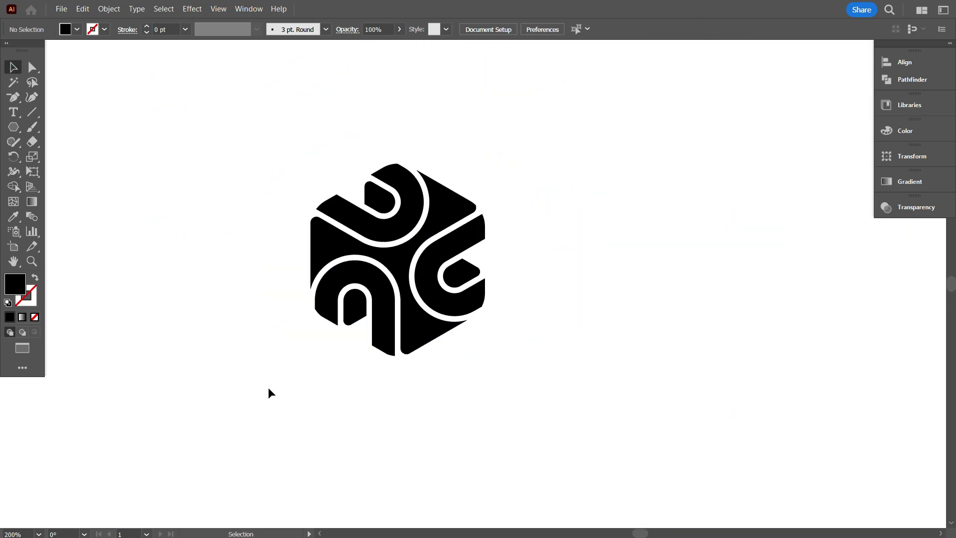
scroll(299, 381, up, 2)
scroll(290, 373, down, 2)
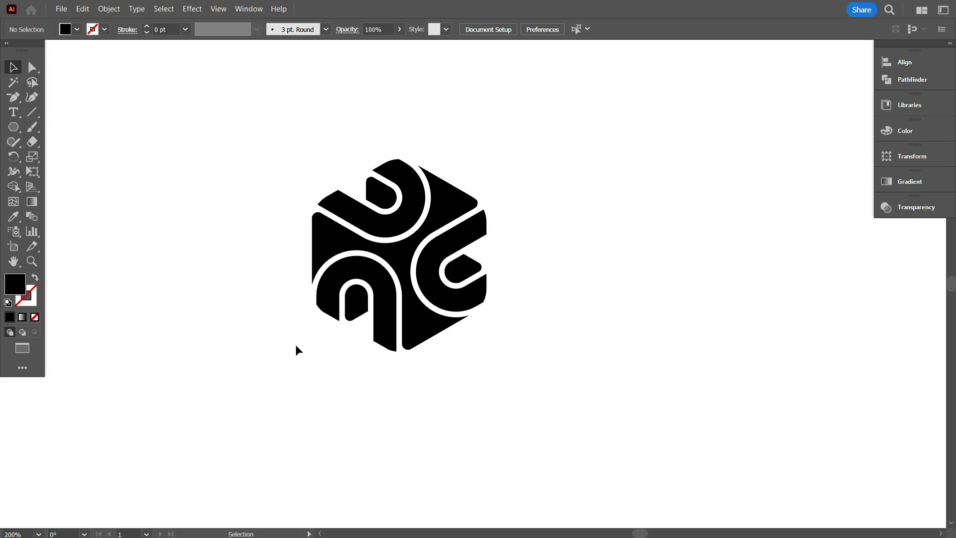
scroll(295, 346, up, 2)
click(238, 273)
click(409, 203)
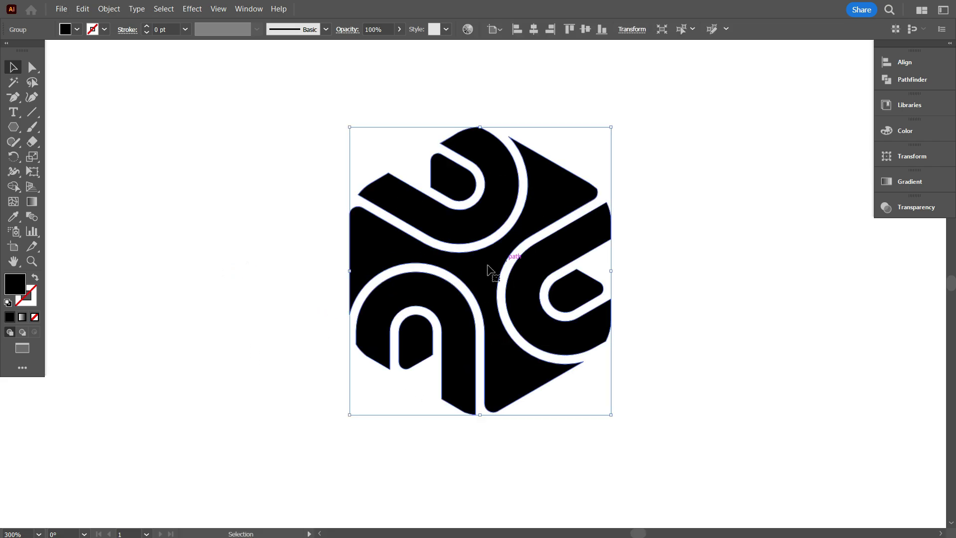
click(30, 66)
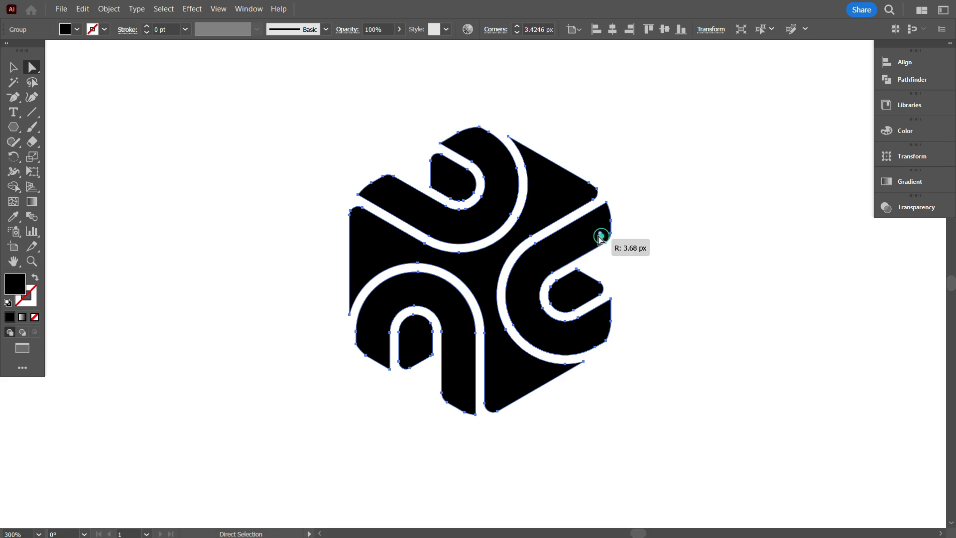
click(220, 219)
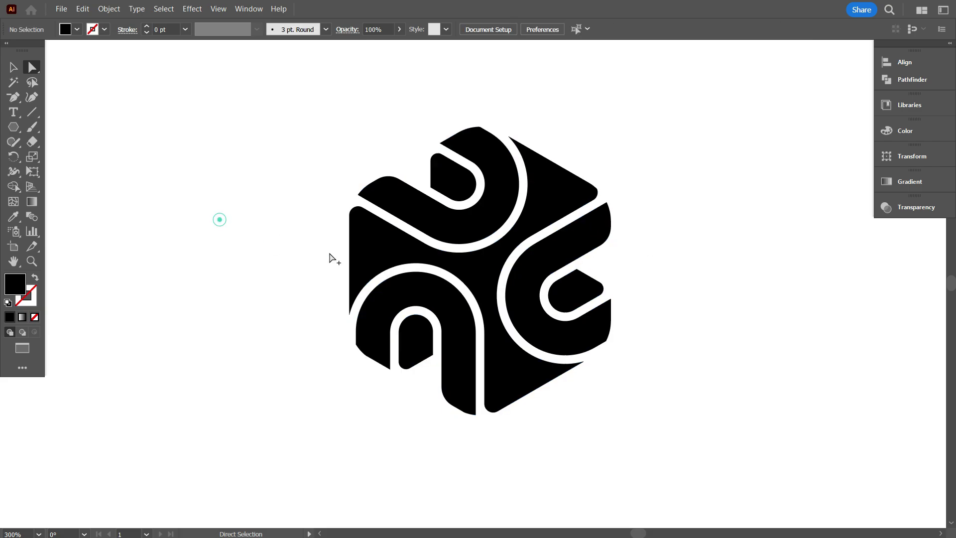
click(171, 185)
- Expand the whole logo and merge its shapes with the Pathfinder's Unite operation
scroll(335, 249, down, 2)
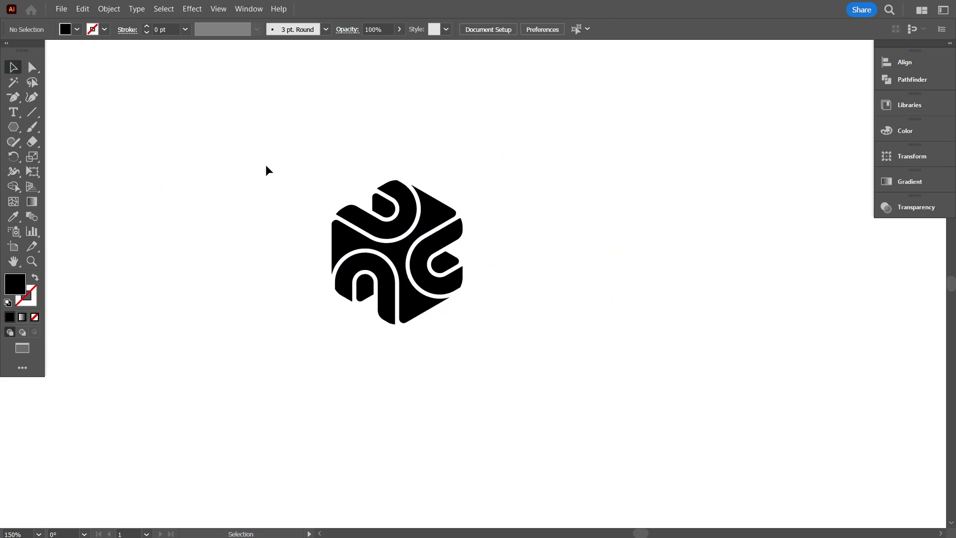
scroll(338, 299, up, 1)
drag(263, 117, 613, 394)
click(110, 9)
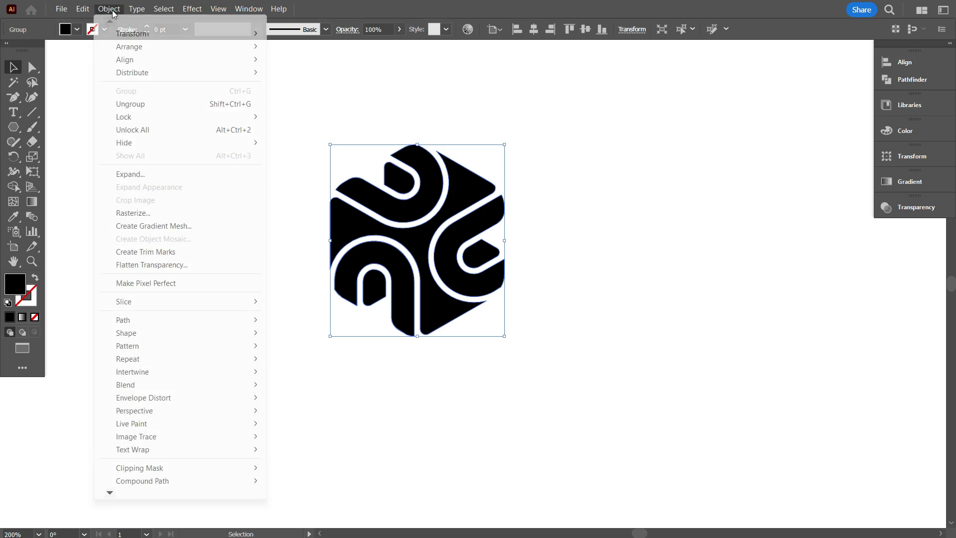
click(154, 175)
click(913, 81)
click(740, 95)
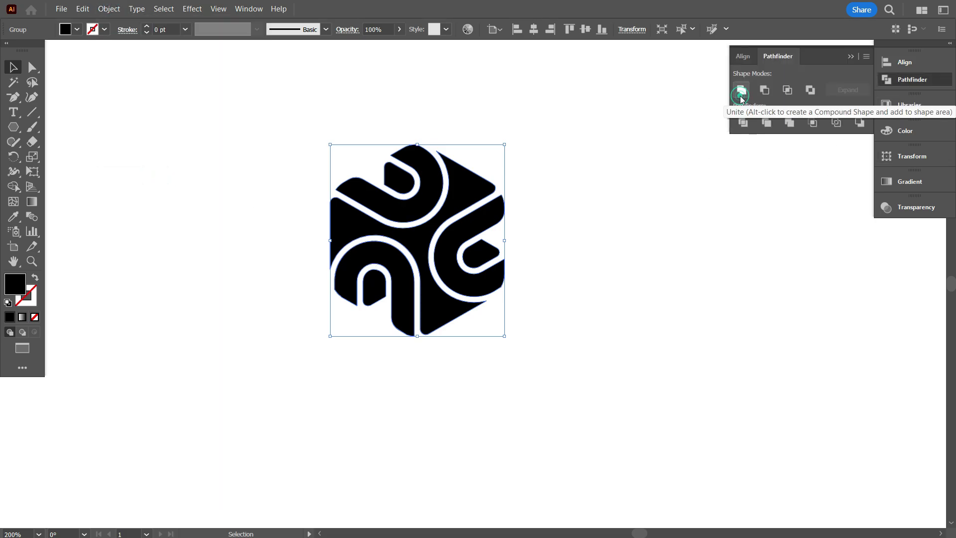
click(683, 222)
scroll(381, 312, down, 2)
drag(404, 285, 703, 306)
key(ctrl+z)
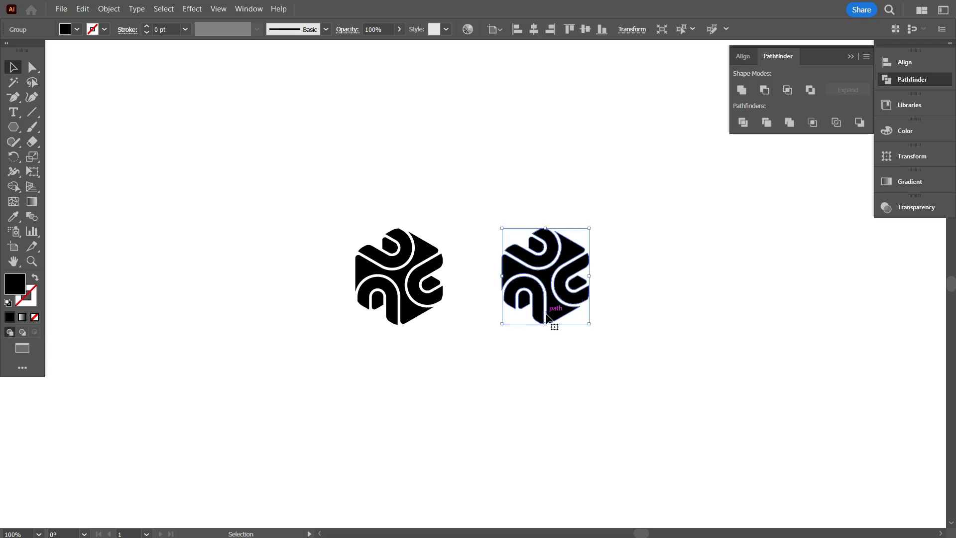
key(ctrl+z)
- Duplicate the logo into an evenly spaced row of three and copy the whole row below
drag(400, 274, 530, 274)
key(ctrl+d)
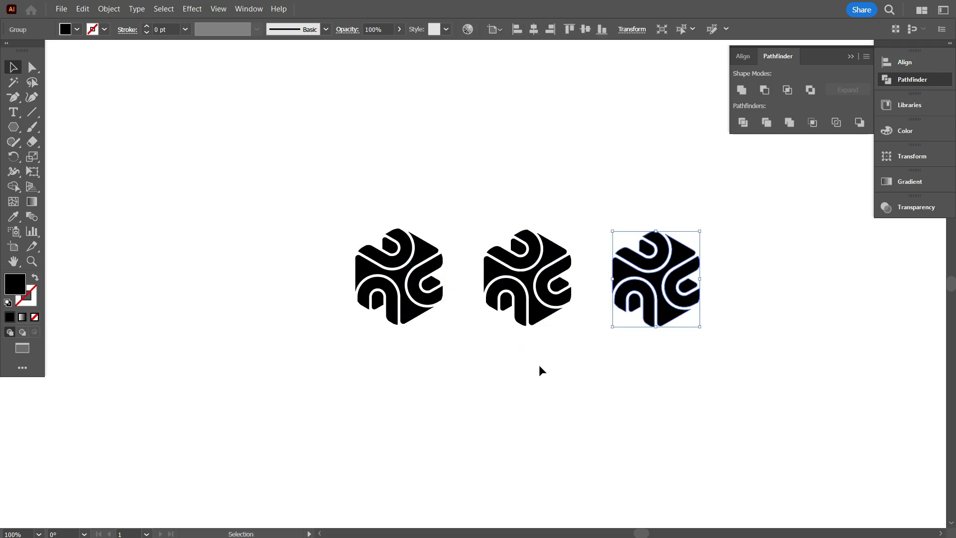
drag(716, 369, 367, 166)
scroll(540, 179, down, 1)
drag(533, 275, 531, 399)
scroll(721, 325, down, 2)
scroll(722, 325, up, 2)
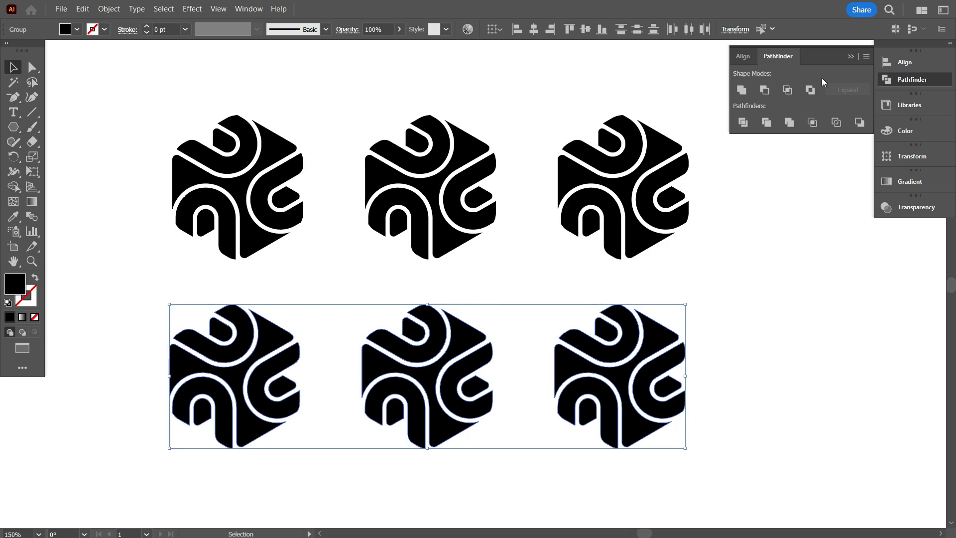
click(851, 56)
key(space)
drag(762, 296, 804, 297)
click(388, 279)
scroll(389, 279, down, 1)
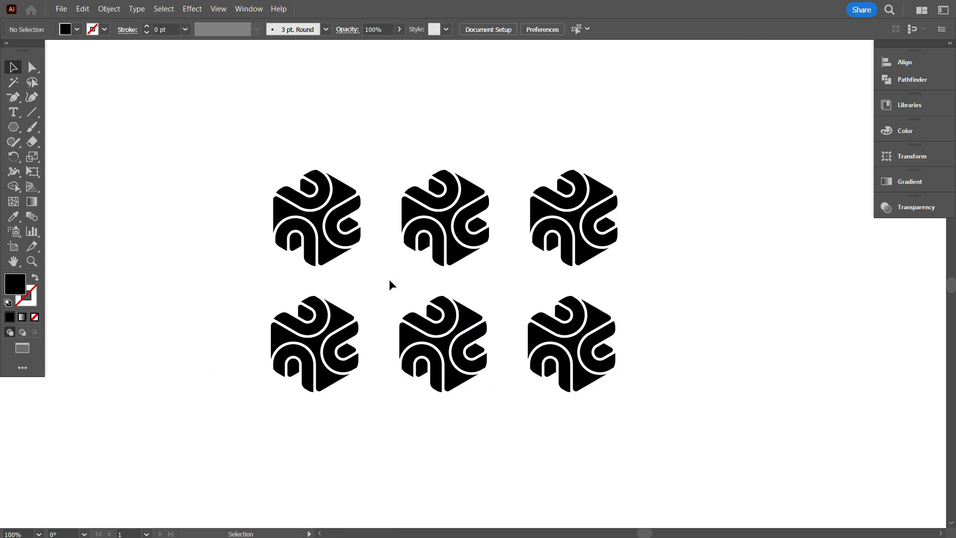
- Delete the surplus logo copies so that only one logo is kept
drag(231, 302, 540, 167)
key(Delete)
key(Delete)
drag(540, 303, 452, 172)
key(Delete)
- Duplicate the remaining logo well to the right of the original
scroll(416, 294, up, 1)
scroll(259, 324, up, 1)
drag(345, 268, 694, 271)
- Switch from the Polygon tool to the Rectangle tool
drag(13, 127, 79, 126)
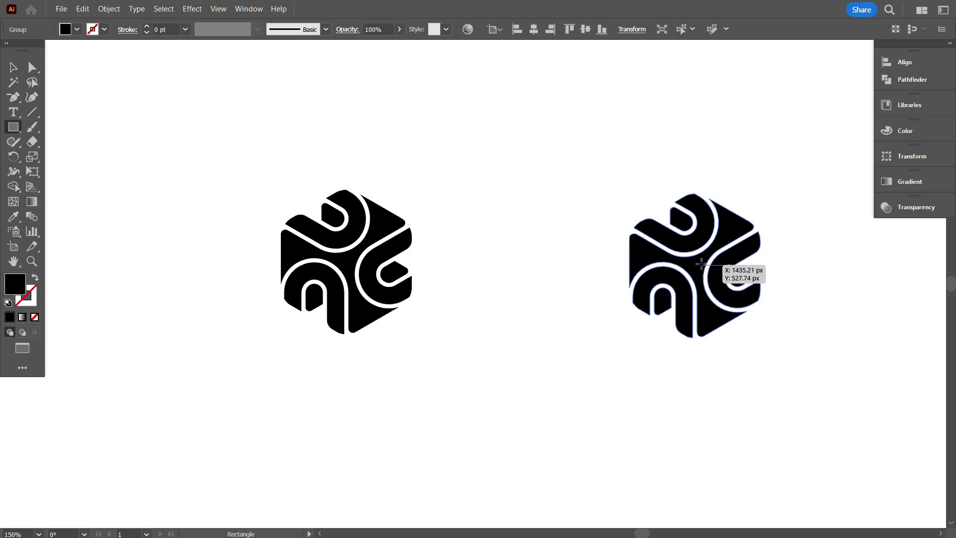